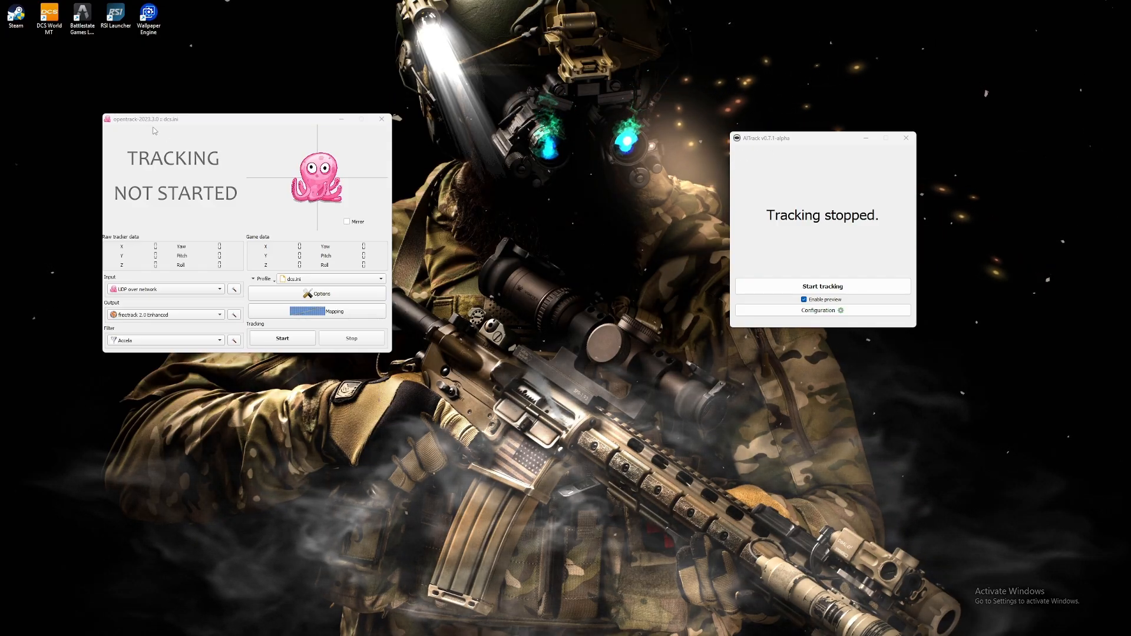
- View the opentrack and AITrack GitHub releases pages in the browser, and move the browser window out of the way
left_click_drag(211, 119, 442, 136)
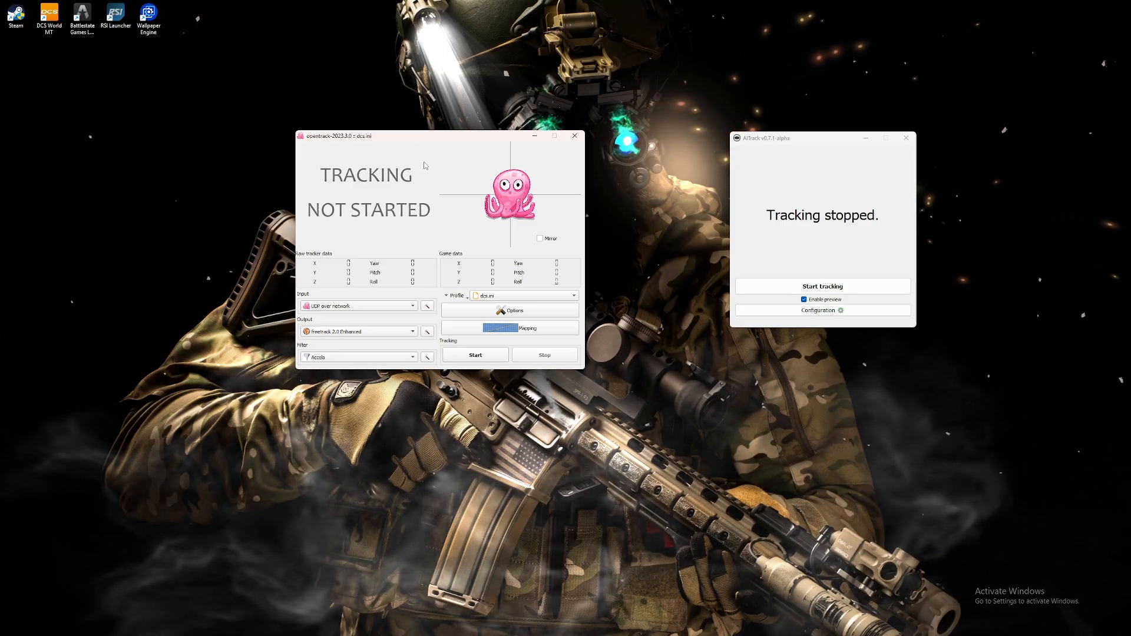
left_click_drag(0, 88, 467, 107)
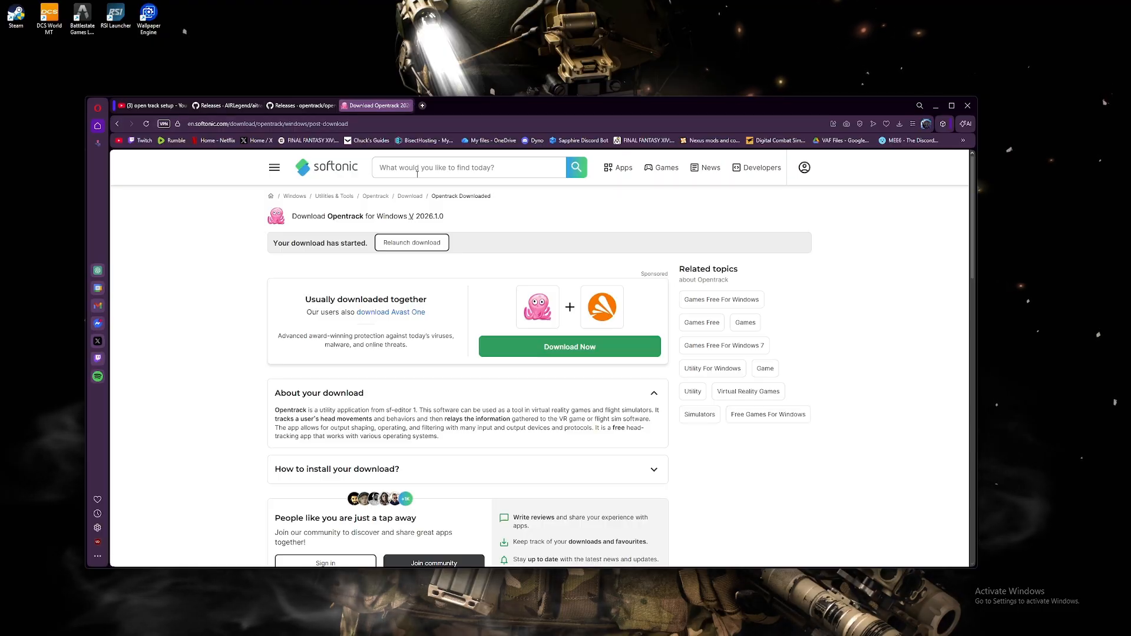
left_click(302, 107)
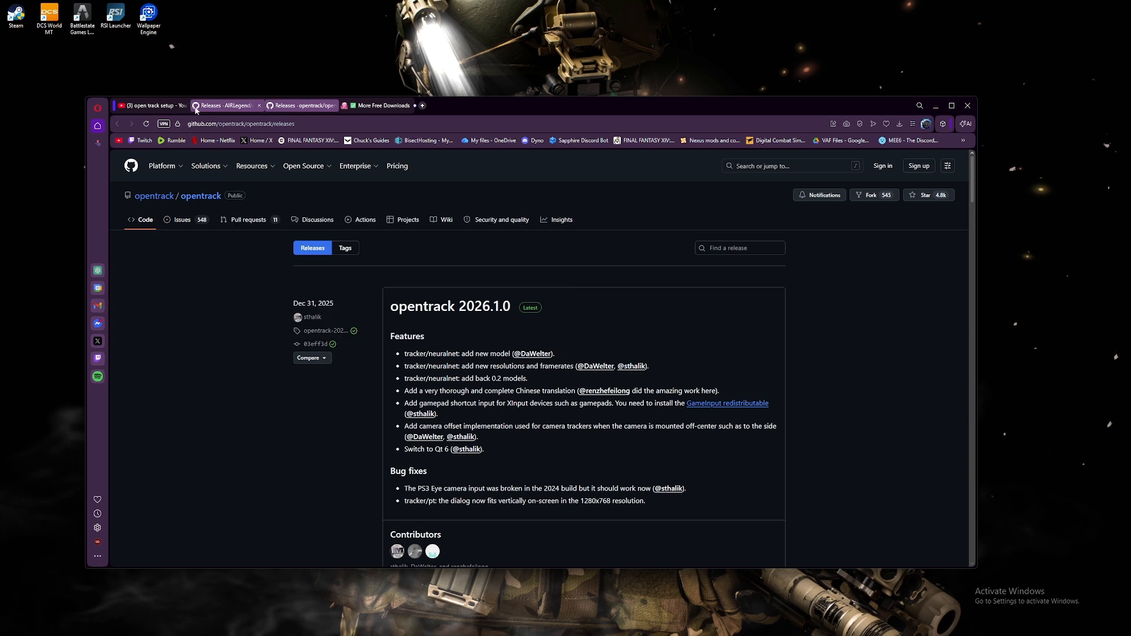
left_click(233, 107)
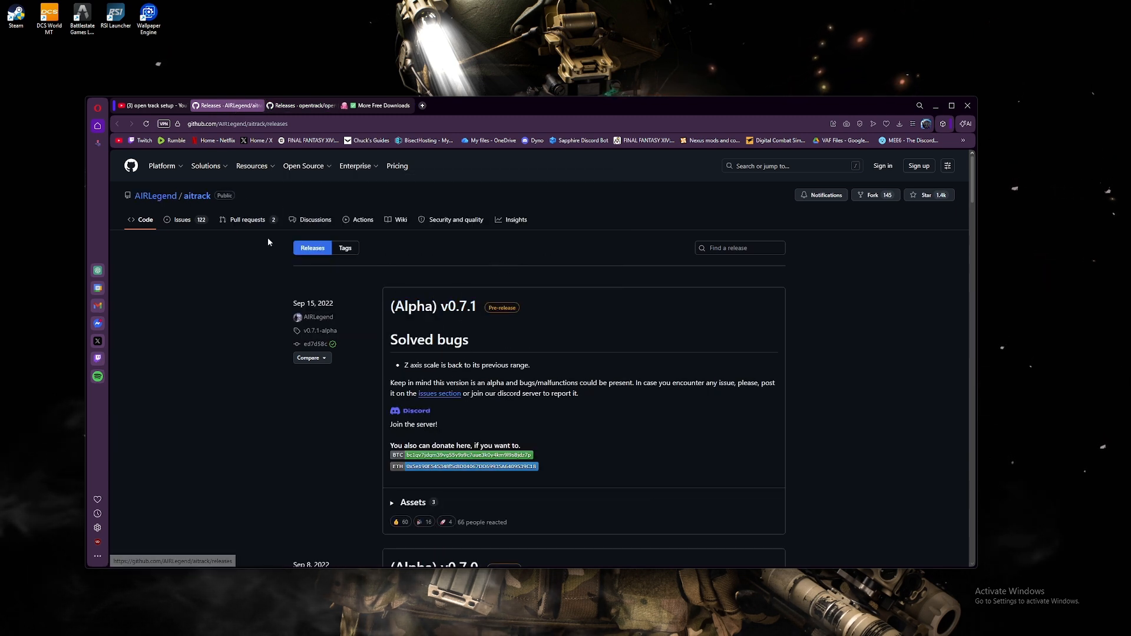
left_click_drag(618, 107, 509, 283)
left_click_drag(818, 139, 734, 103)
left_click_drag(588, 288, 0, 290)
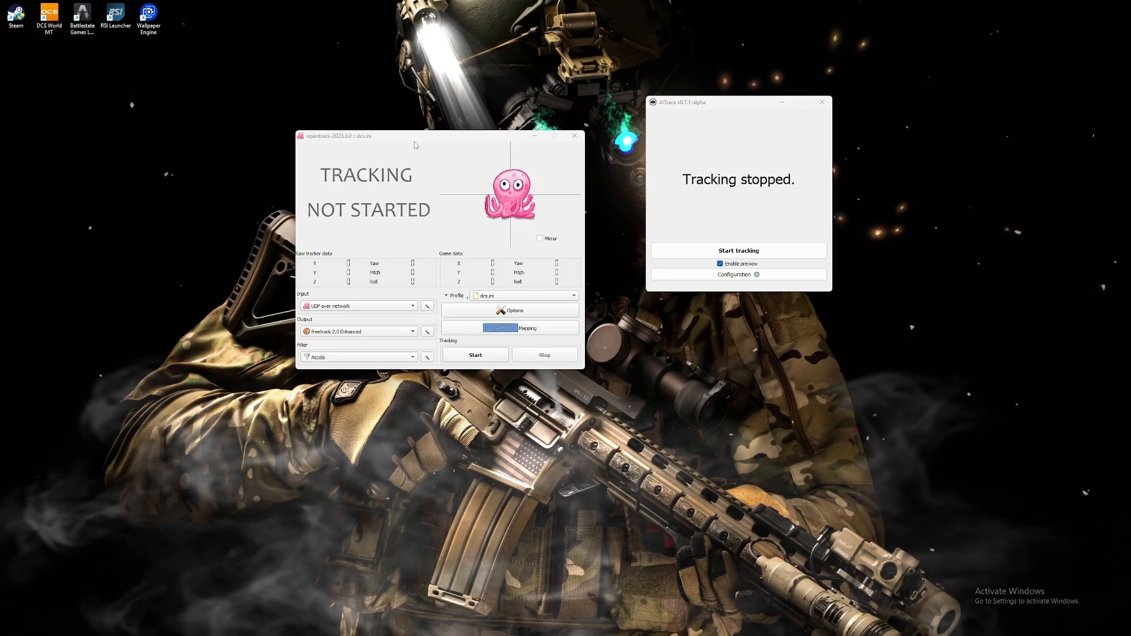
- Launch opentrack-2026.1.0-win32-setup.exe from the downloads b drive folder on drive D, and clear the file window away
mouse_move(442, 635)
left_click(131, 626)
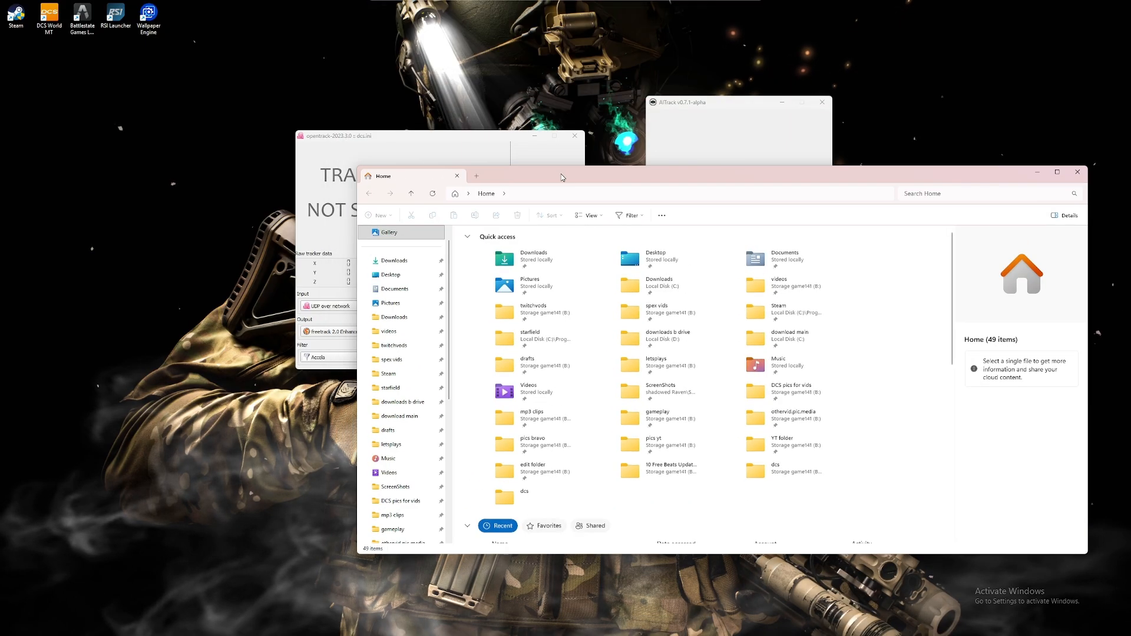
left_click(414, 276)
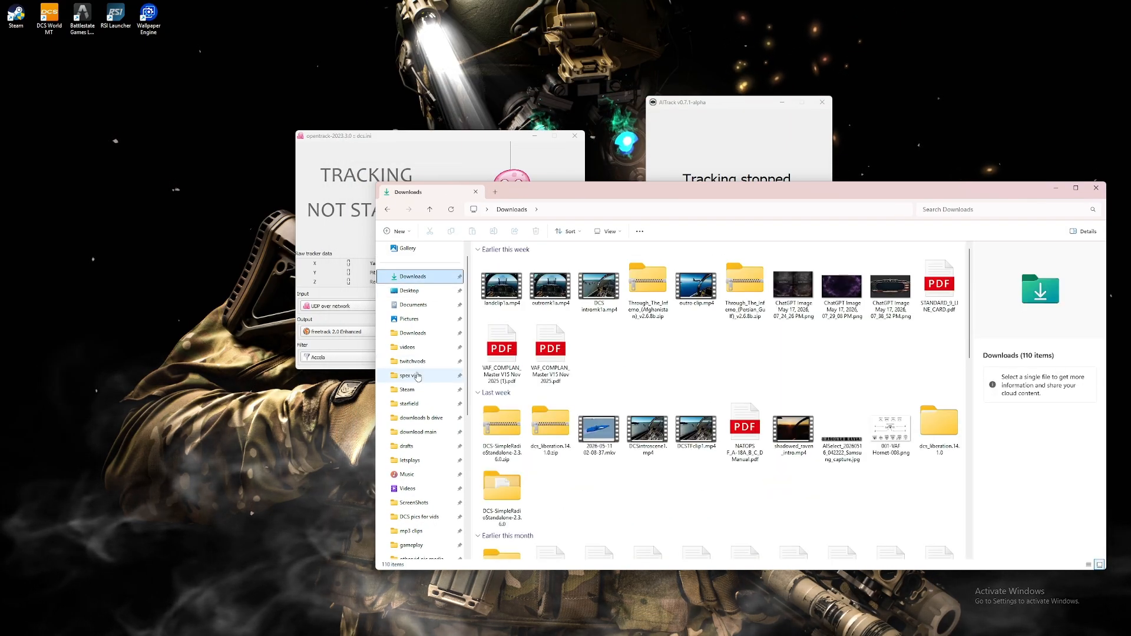
left_click(427, 419)
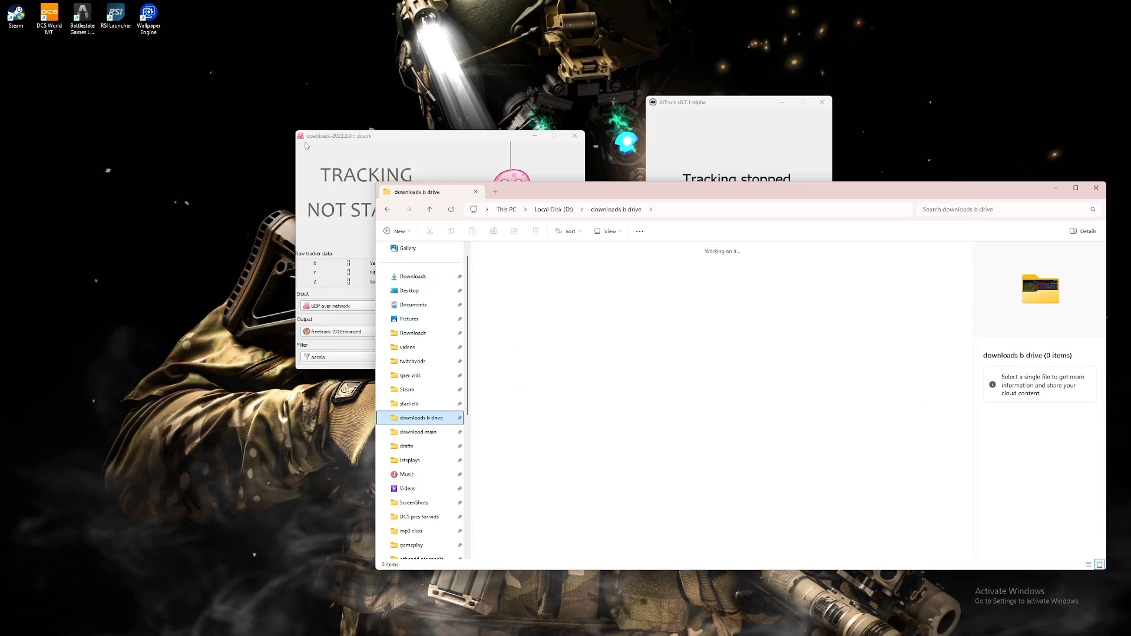
left_click_drag(340, 139, 472, 158)
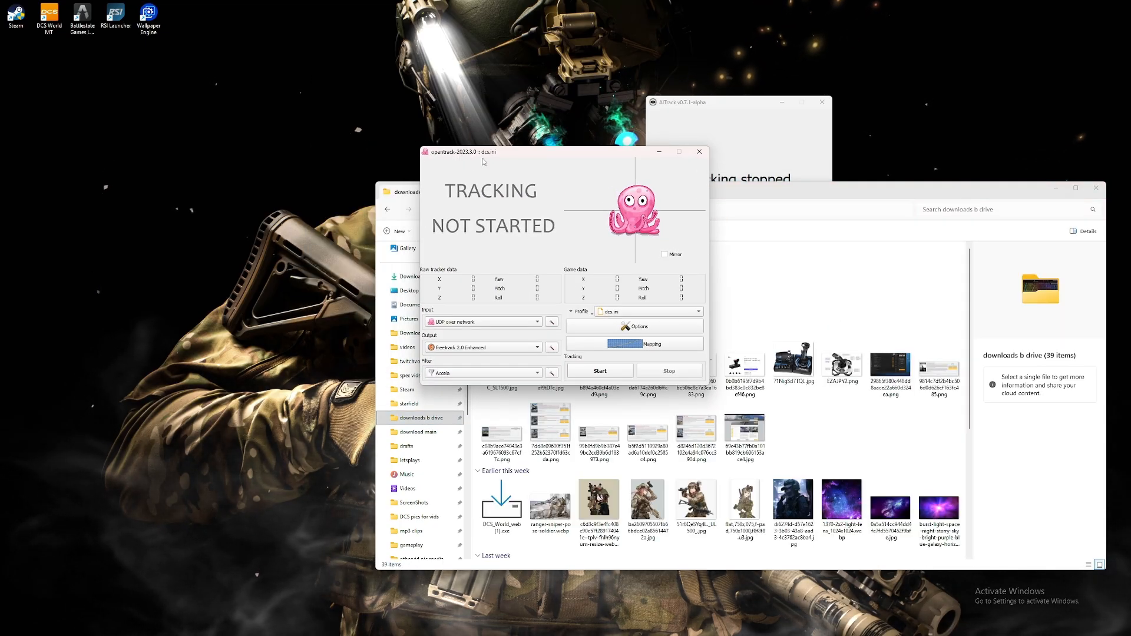
left_click_drag(550, 157, 305, 134)
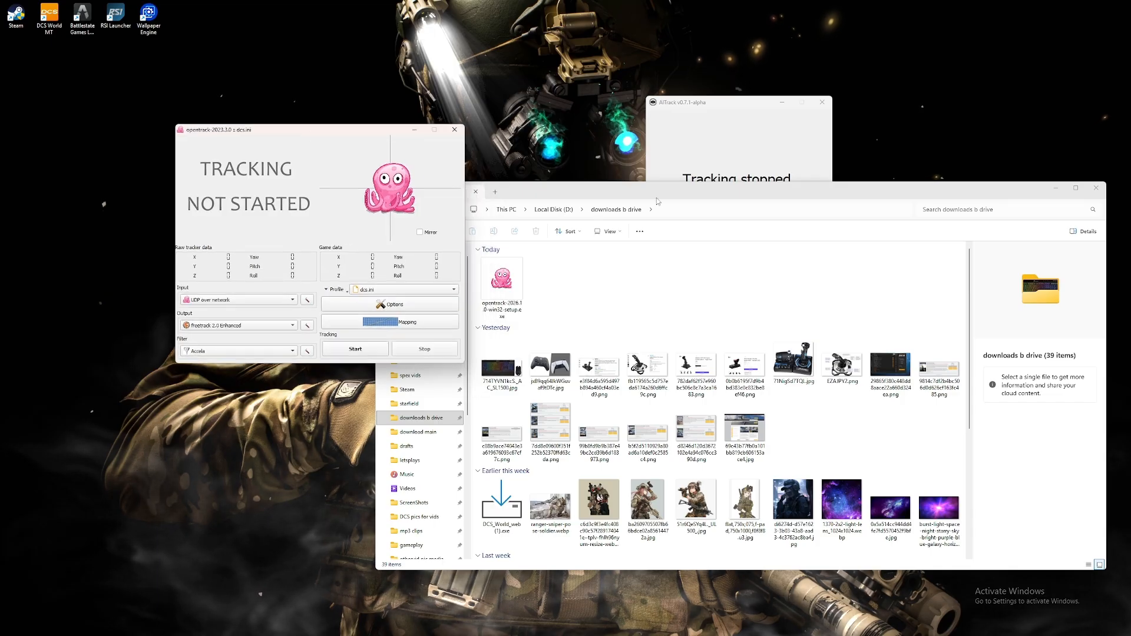
left_click(664, 197)
double_click(493, 289)
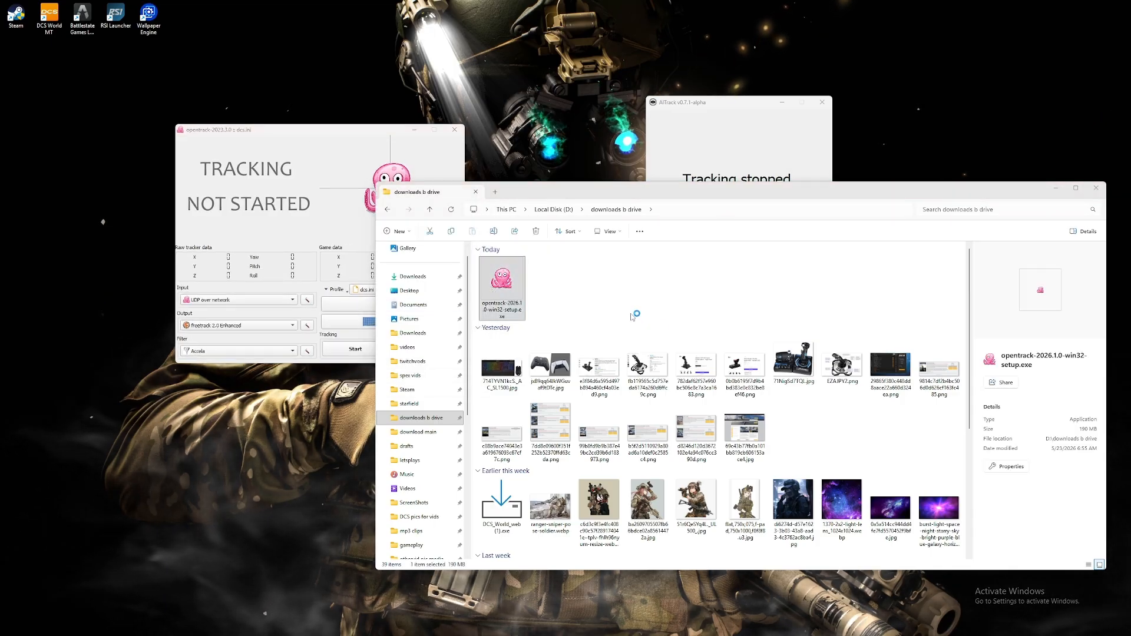
left_click_drag(630, 192, 0, 101)
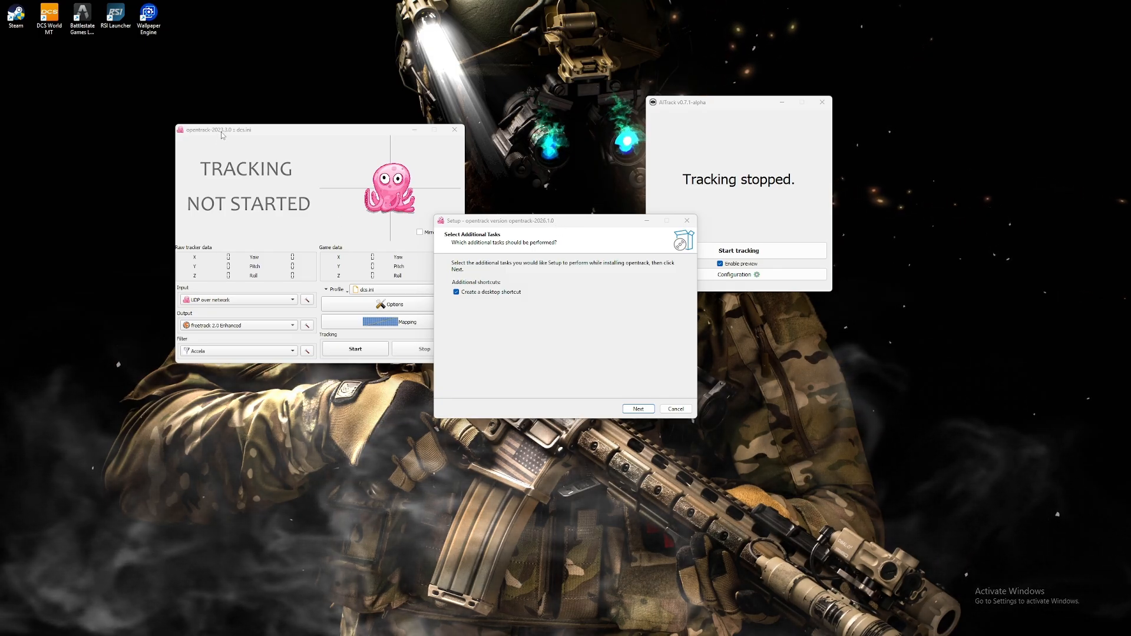
- Install opentrack 2026.1.0 with a desktop shortcut, automatically closing the running application, and launch it on completion
left_click(637, 411)
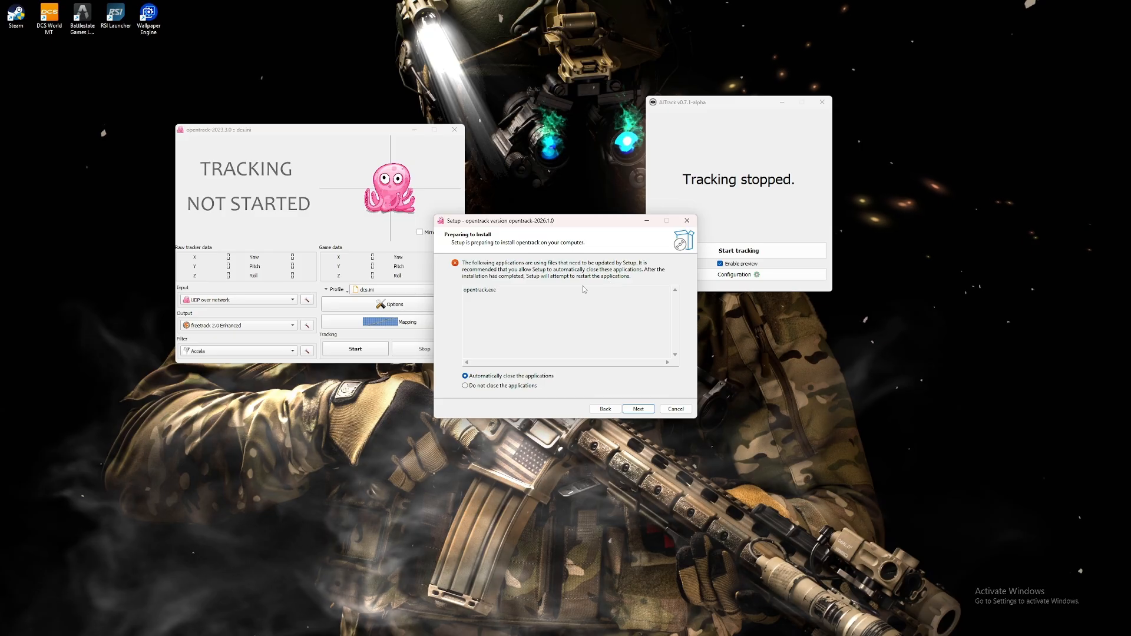
left_click(638, 409)
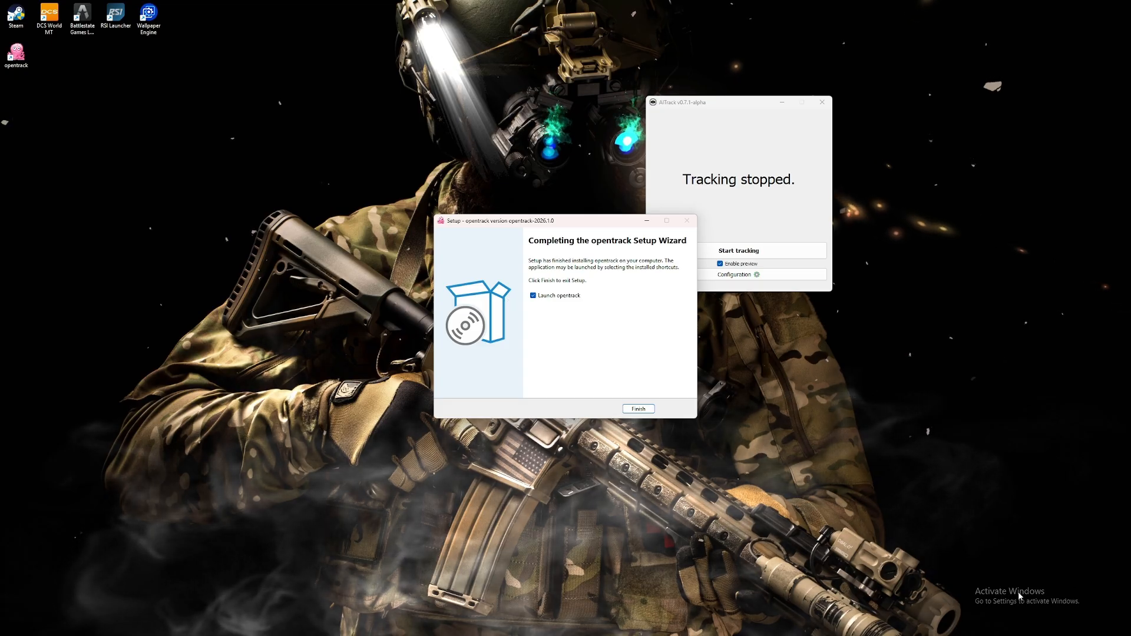
left_click(638, 409)
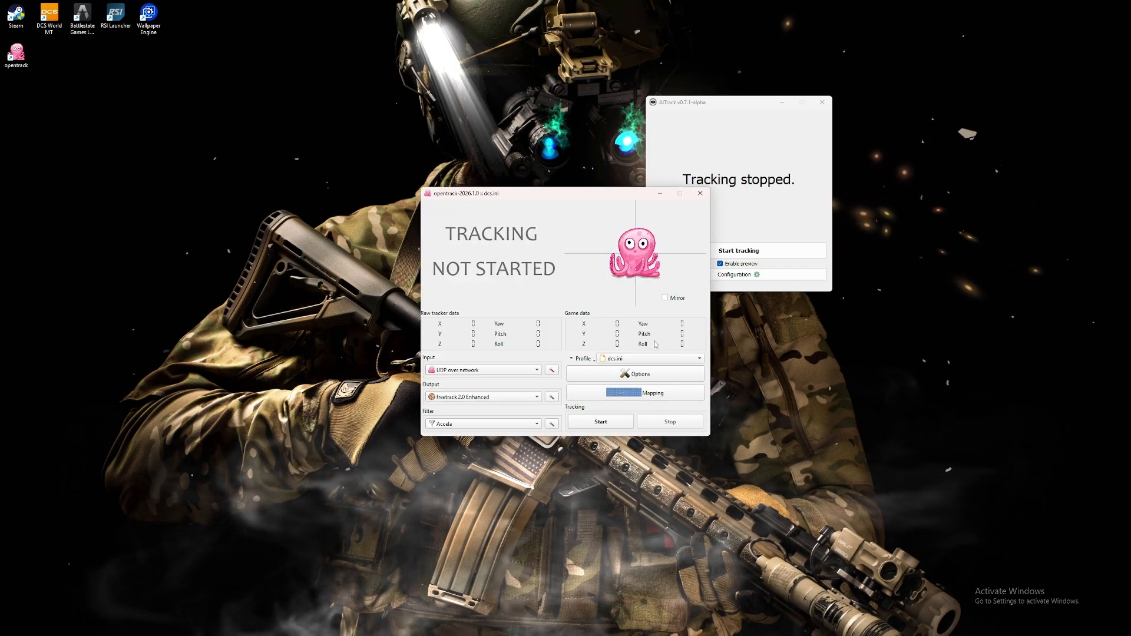
- Arrange the opentrack 2026.1.0 and AITrack windows side by side so that neither covers the other
left_click_drag(588, 192, 456, 103)
left_click(512, 270)
left_click(512, 269)
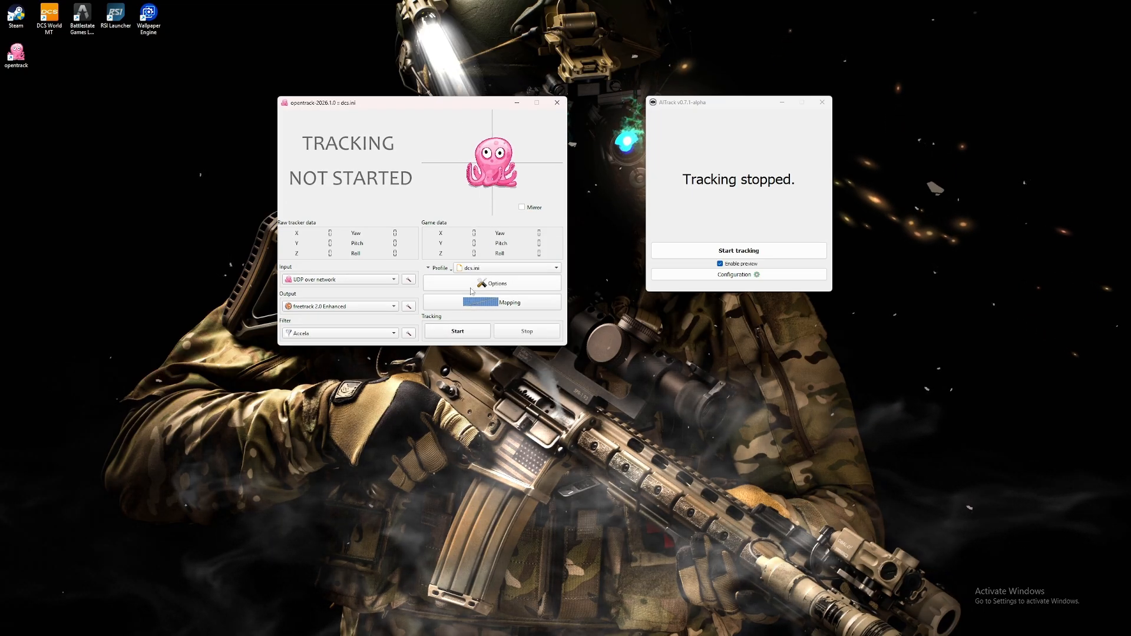
mouse_move(437, 103)
left_mouse_down()
mouse_move(403, 94)
mouse_move(433, 81)
left_mouse_up()
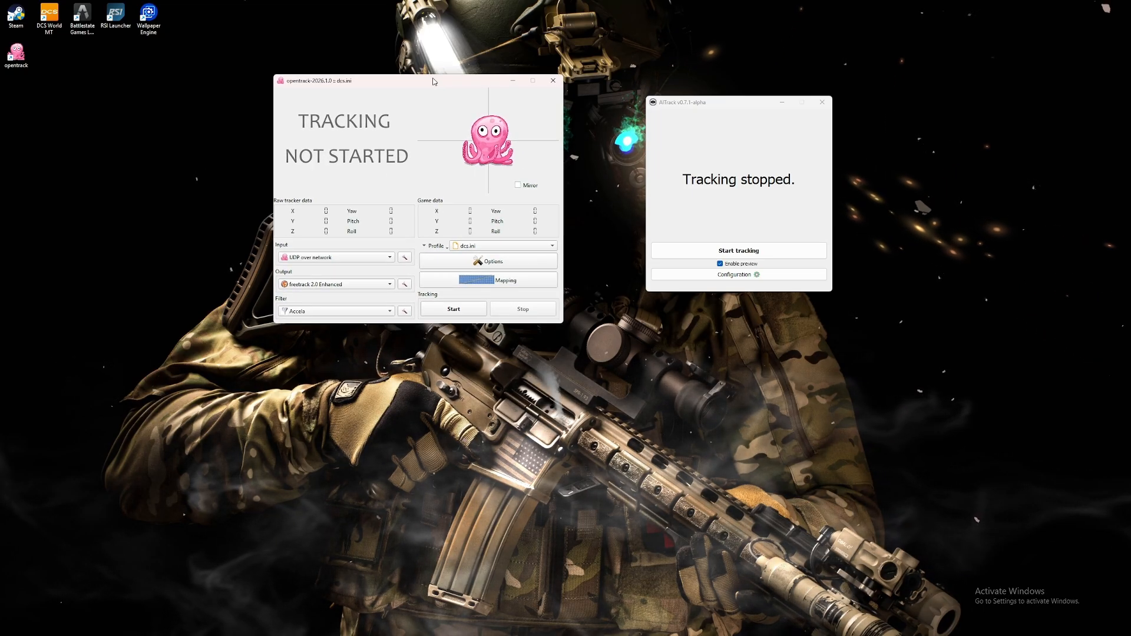
left_click_drag(739, 104, 760, 113)
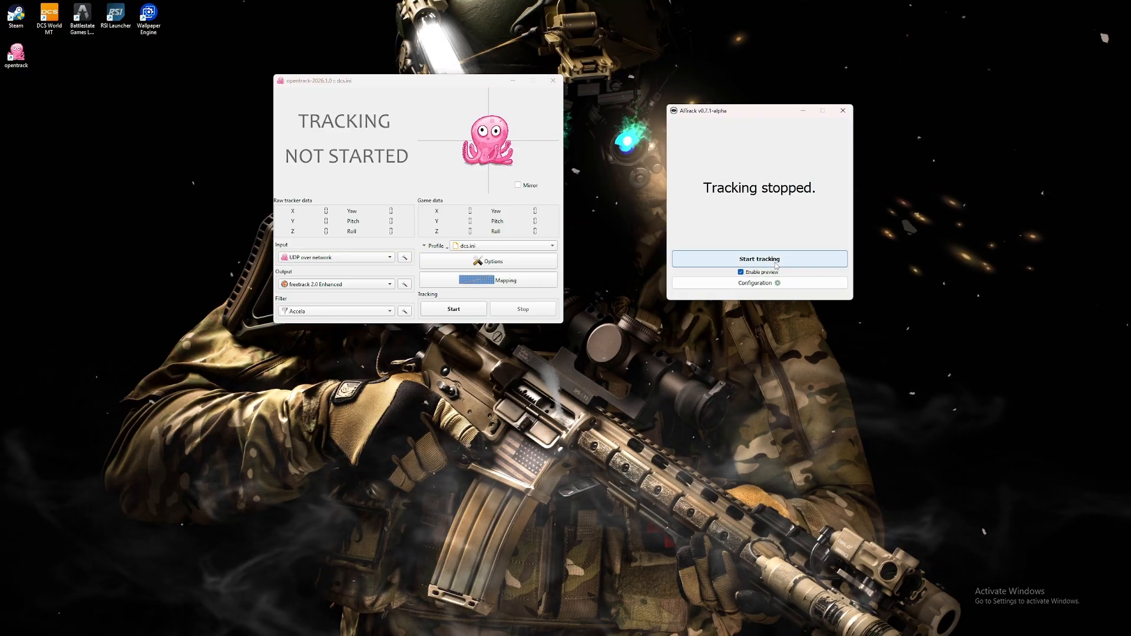
- Open AITrack's configuration window and place it between the opentrack and AITrack main windows
left_click(758, 283)
left_click_drag(574, 216, 612, 161)
left_click_drag(765, 111, 836, 113)
left_click_drag(619, 166, 648, 157)
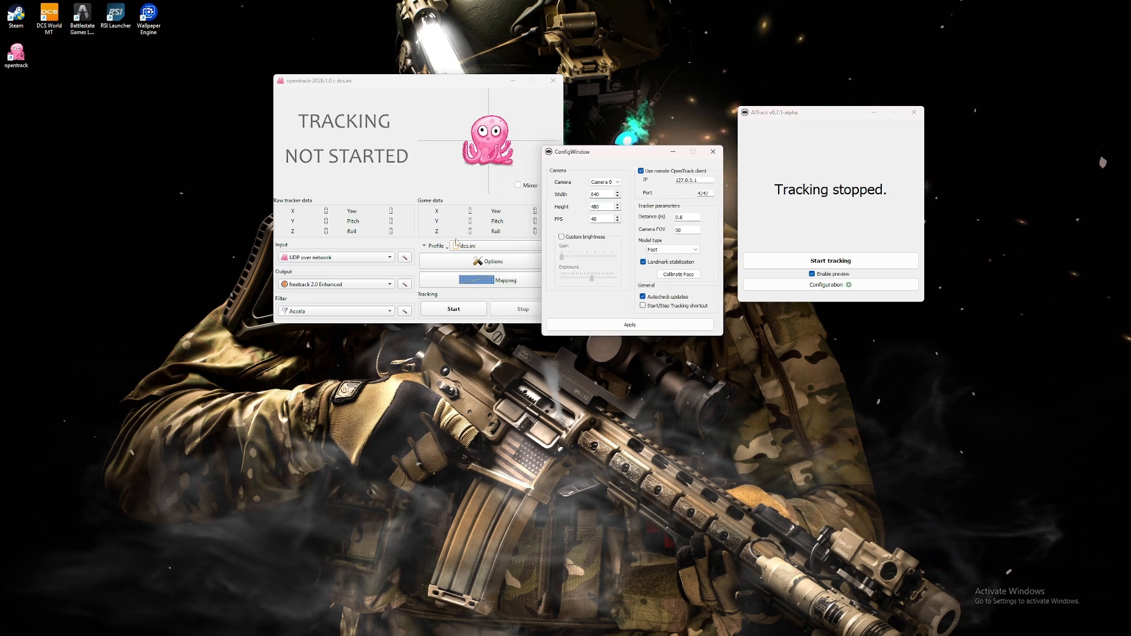
left_click_drag(620, 155, 657, 133)
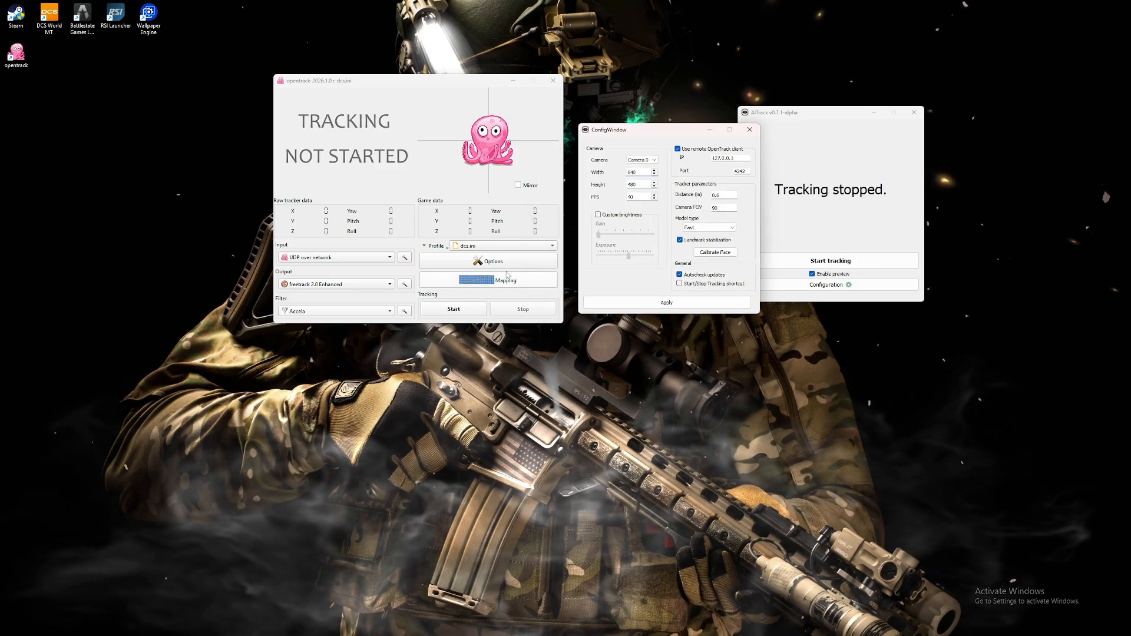
- Open opentrack's options, look over the output settings, return to the shortcuts, and place the dialog below the main window
left_click(489, 261)
left_click_drag(467, 149, 353, 193)
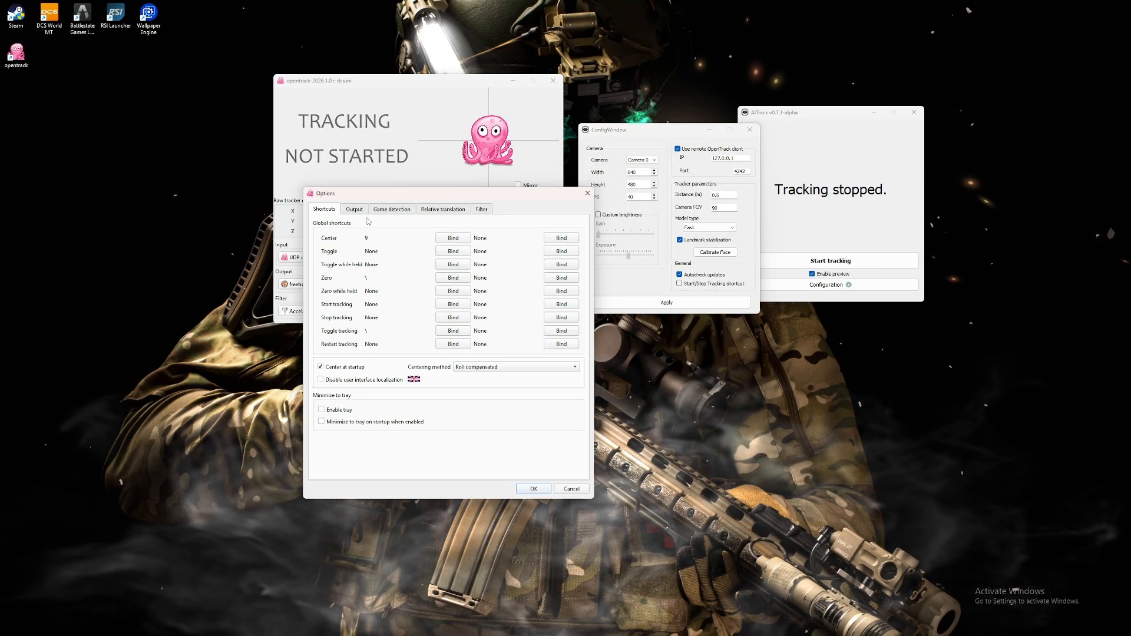
left_click(354, 209)
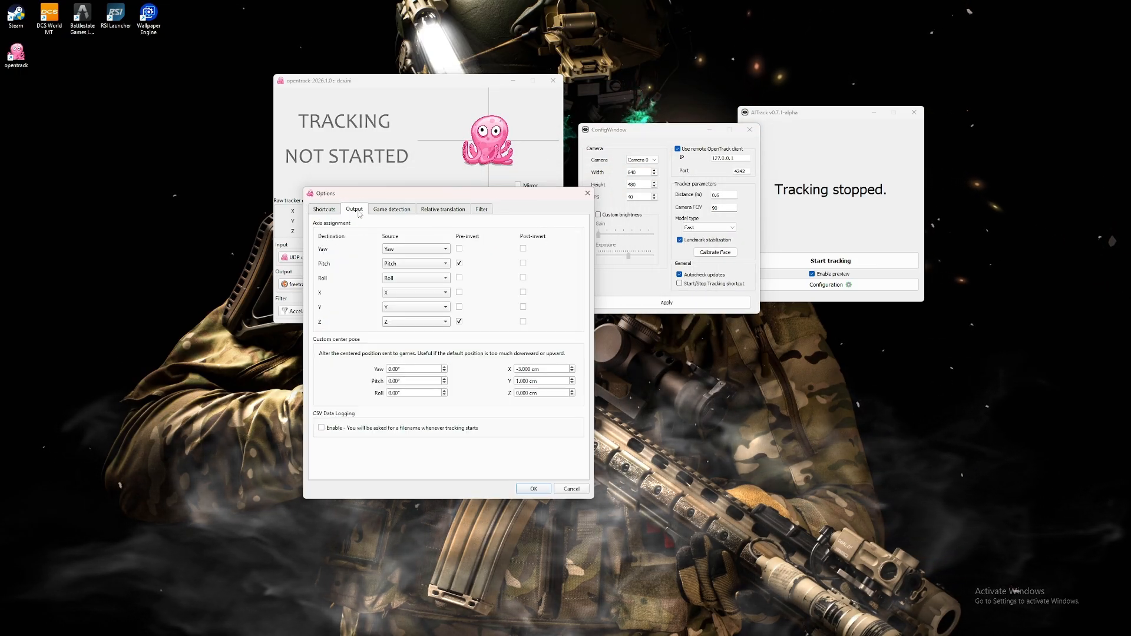
left_click(324, 209)
left_click_drag(365, 193, 325, 390)
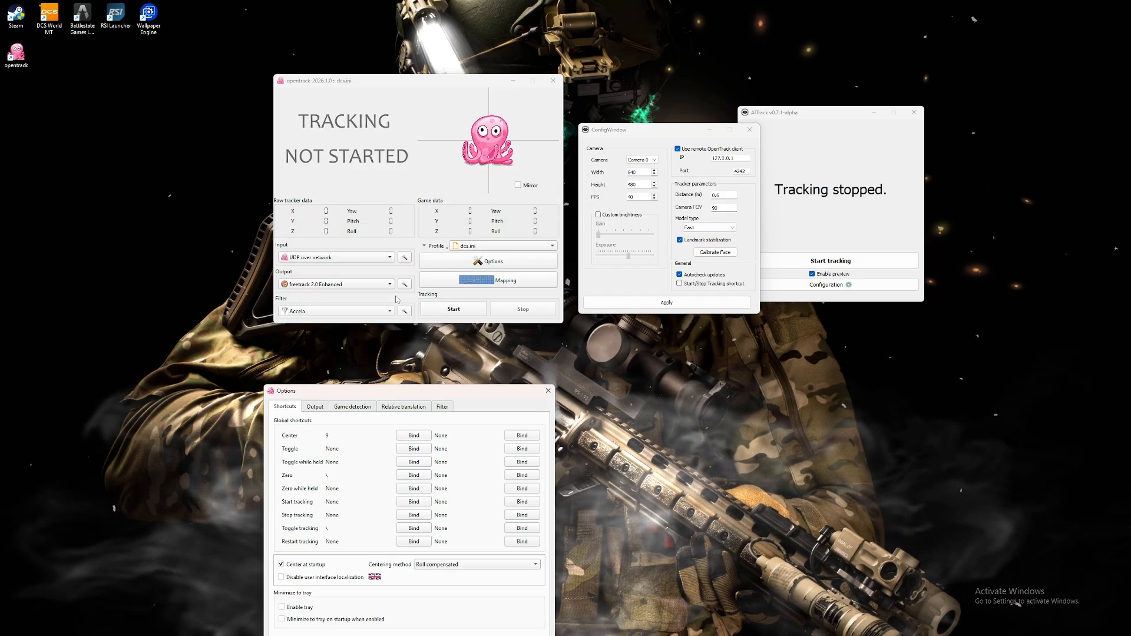
- Examine the available choices for opentrack's input, output and filter
left_click(389, 259)
left_click(350, 259)
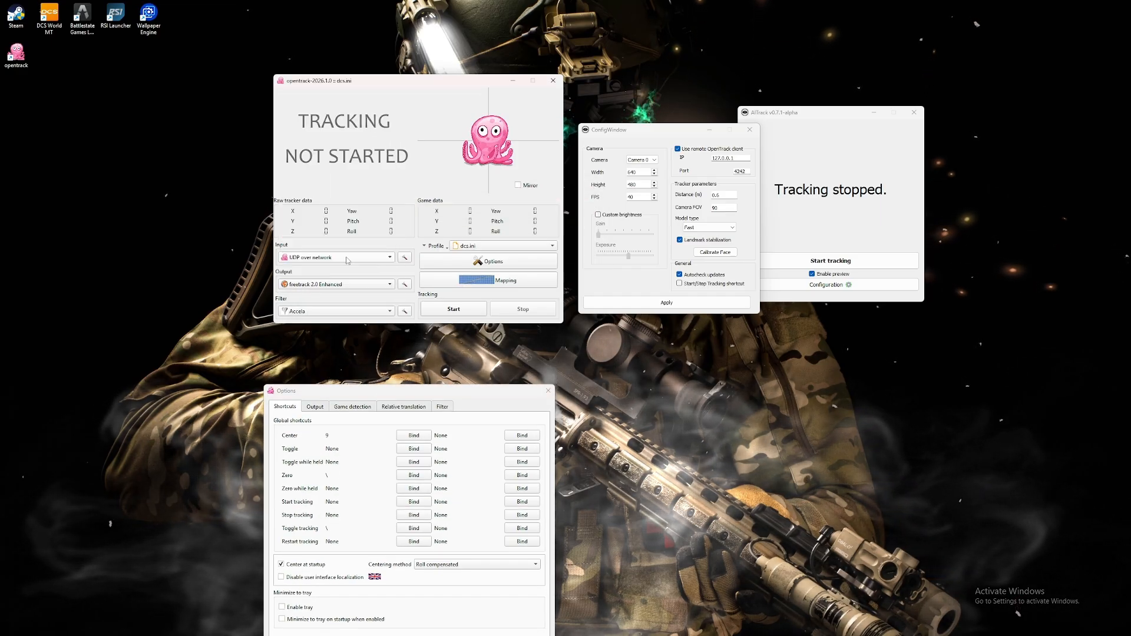
left_click(381, 285)
left_click(354, 295)
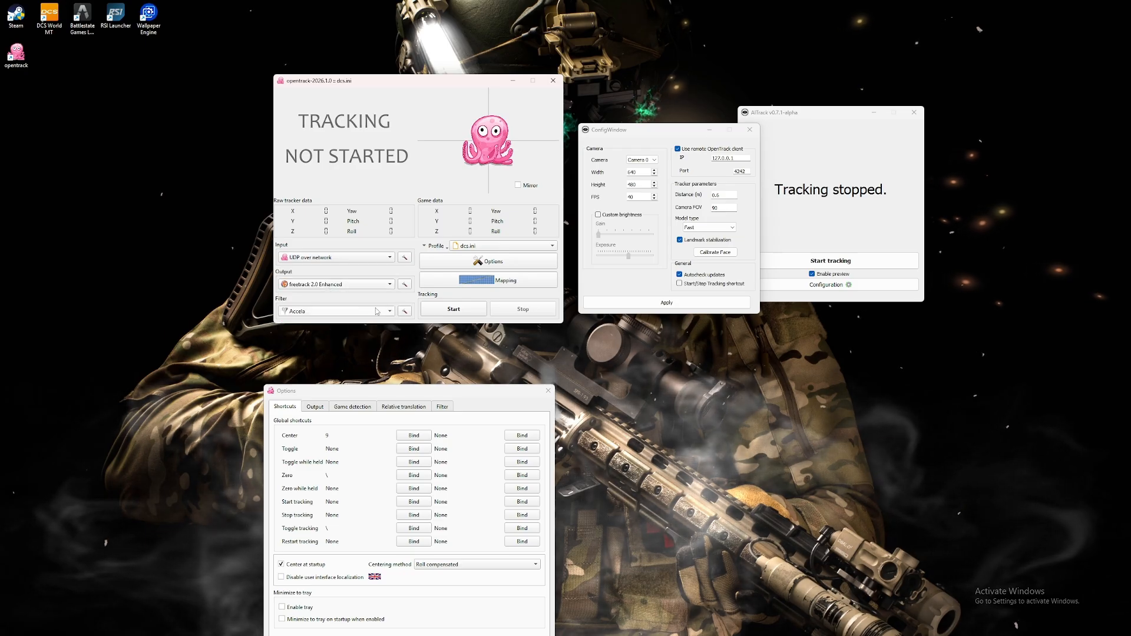
left_click(371, 312)
left_click(318, 307)
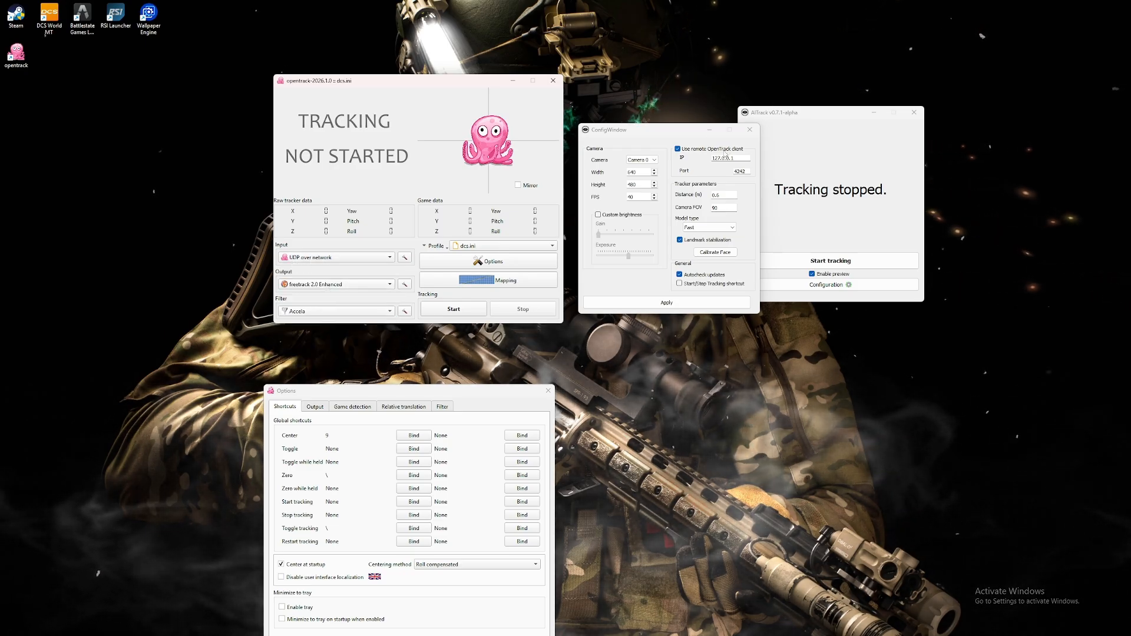
- Check the UDP tracker settings for the input and the freetrack protocol settings for the output, accepting both dialogs
left_click(405, 260)
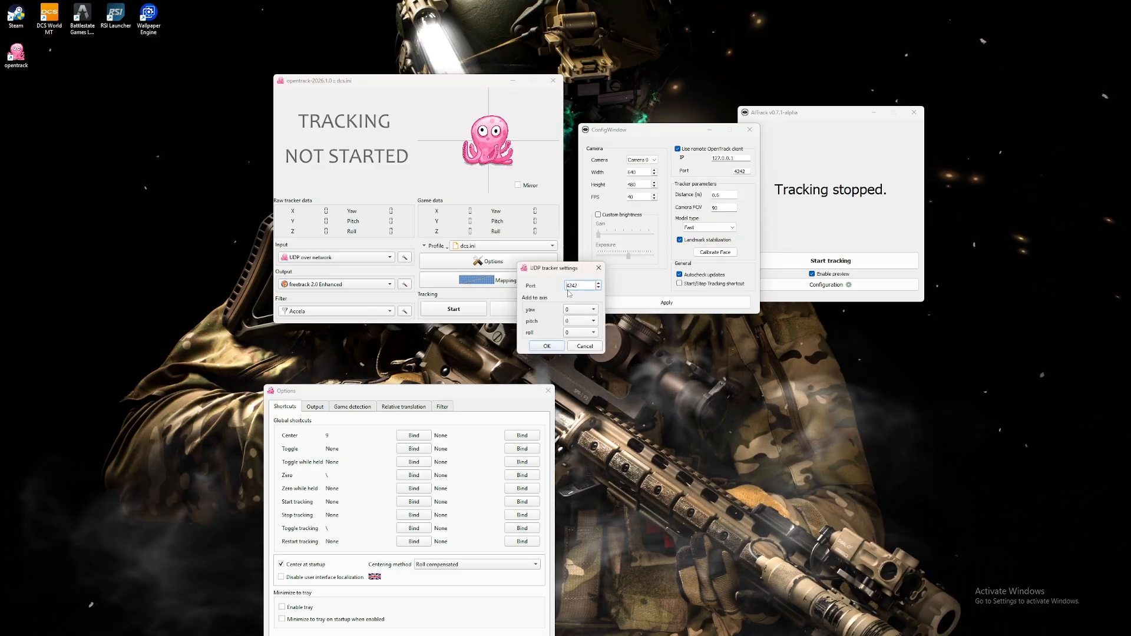
left_click(547, 347)
left_click(405, 285)
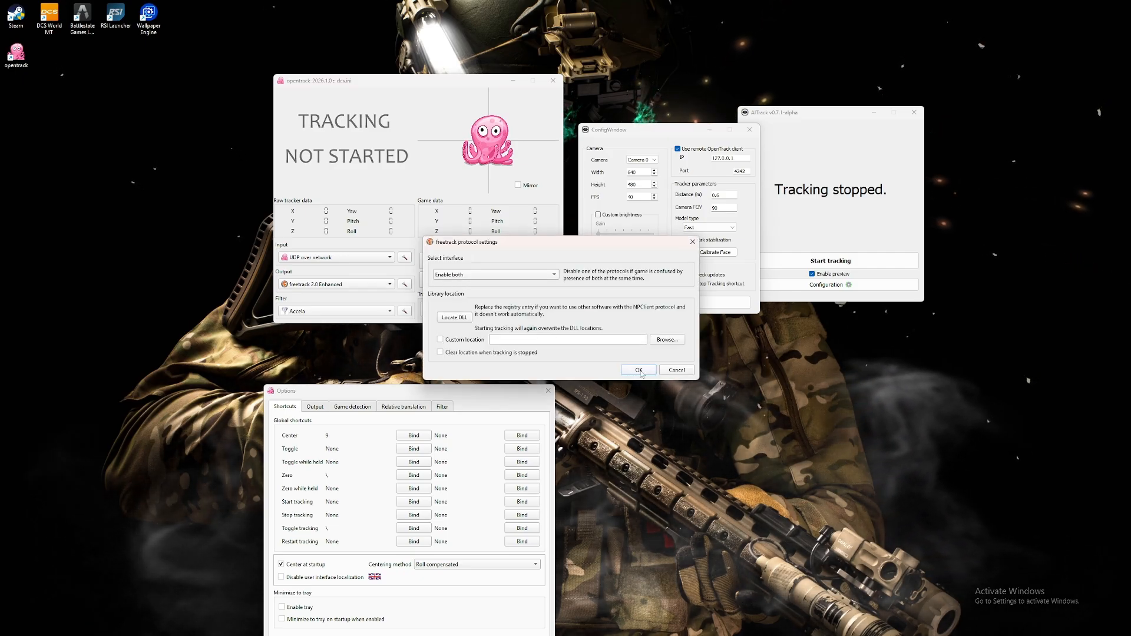
left_click(639, 371)
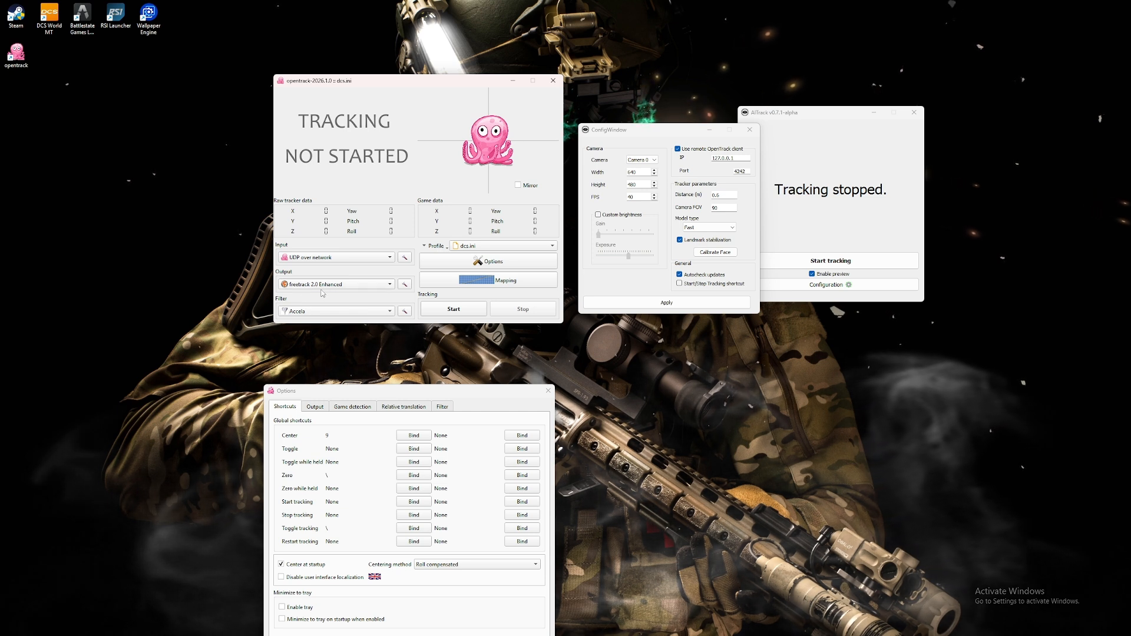
- Select UDP over network as the input, freetrack 2.0 Enhanced as the output and Accela as the filter in opentrack
left_click(326, 257)
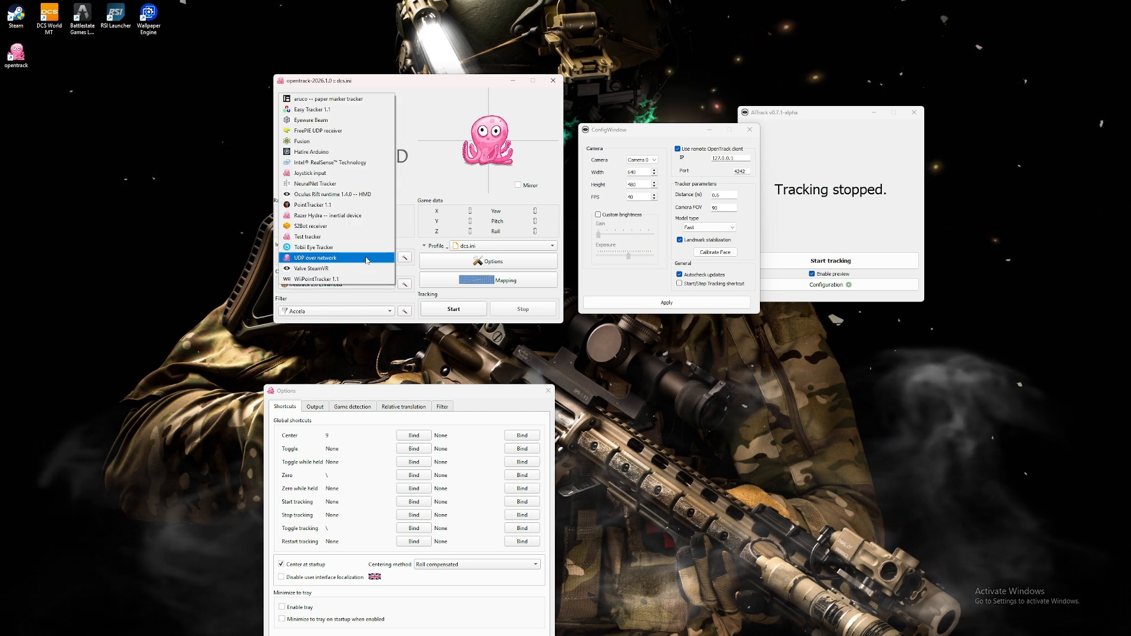
left_click(325, 257)
left_click(324, 284)
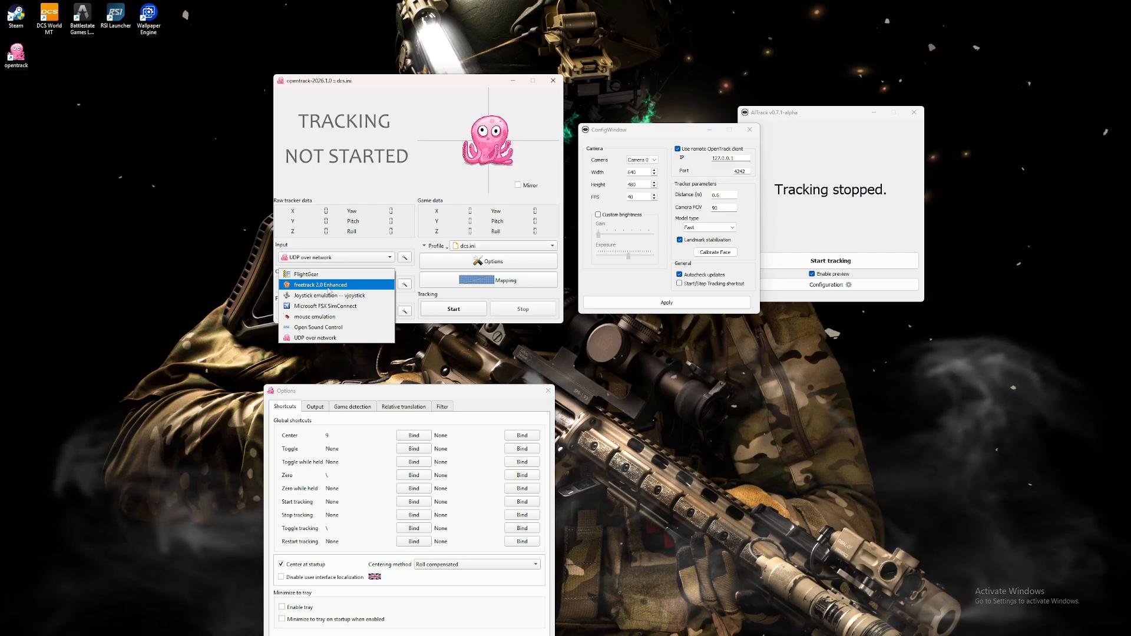
left_click(323, 286)
left_click(316, 312)
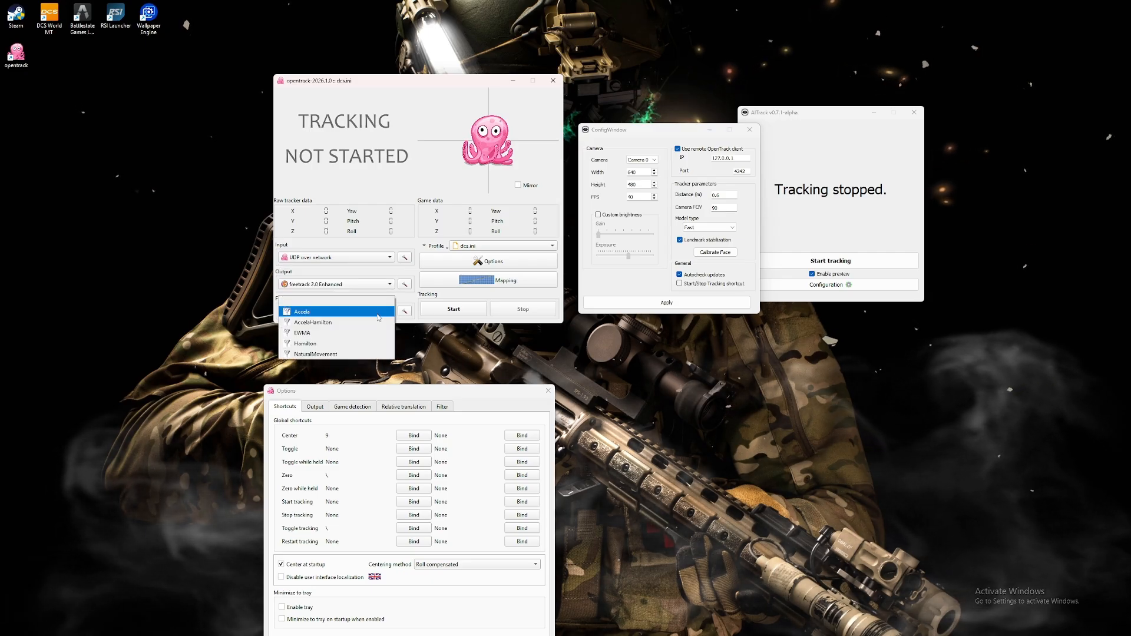
left_click(318, 314)
- Space out the opentrack and AITrack configuration windows, and review the model type choices in the tracker parameters
left_click_drag(461, 88, 382, 78)
left_click_drag(677, 130, 639, 126)
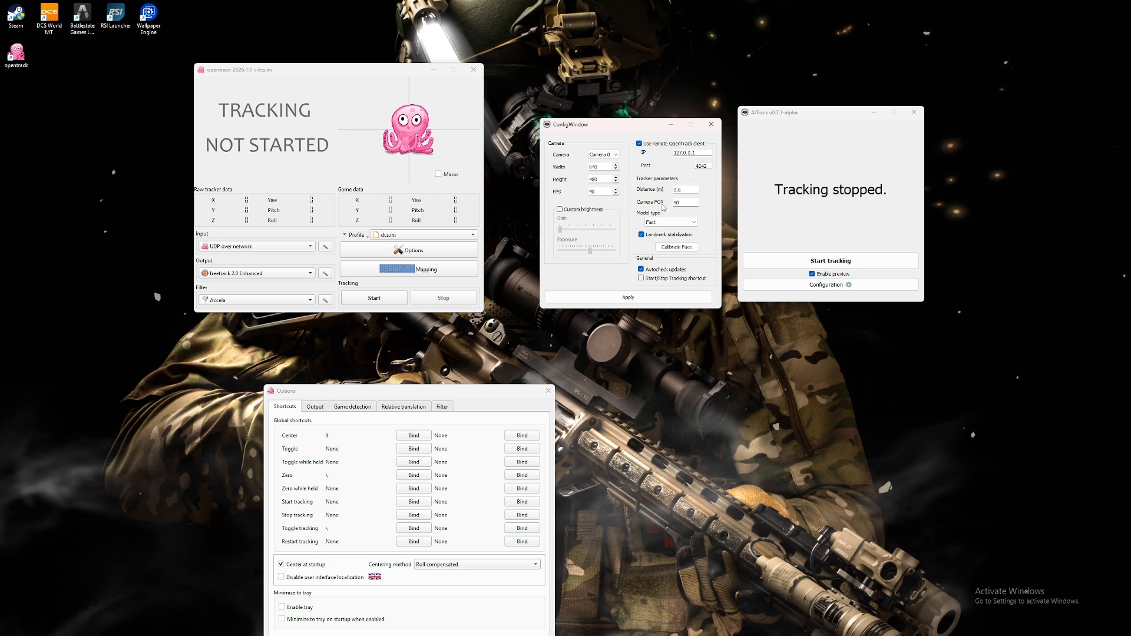
left_click(652, 223)
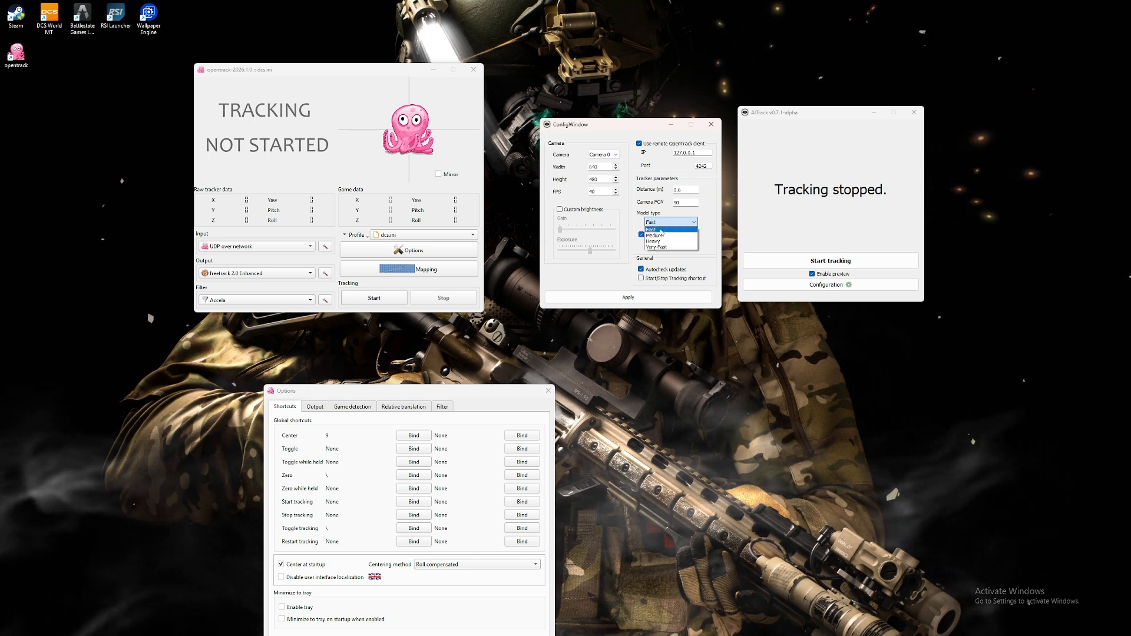
left_click(675, 223)
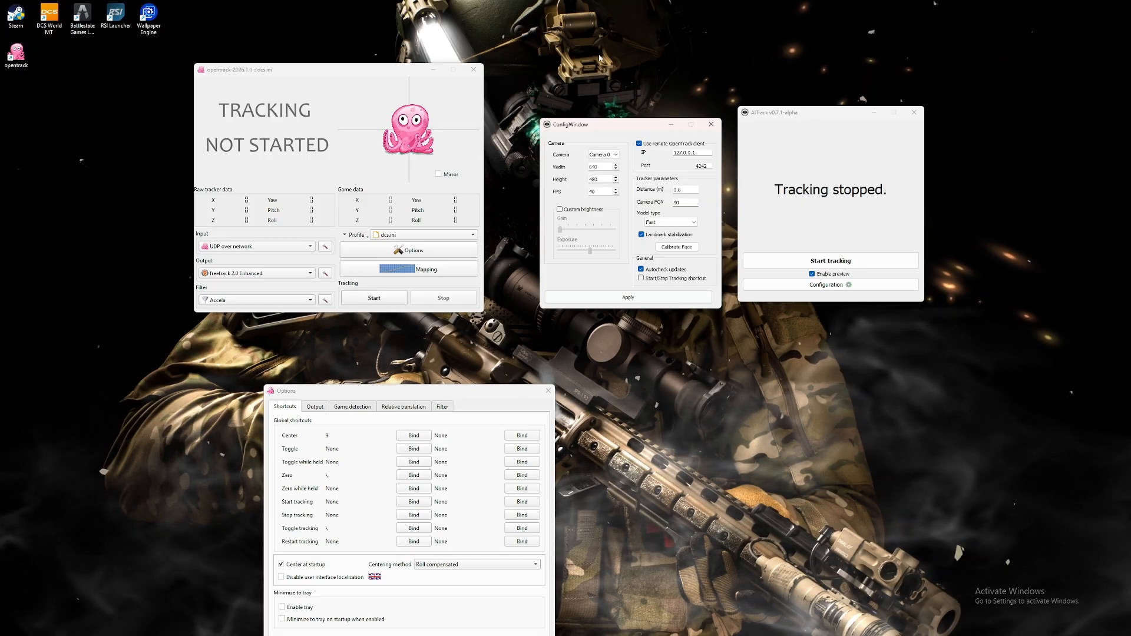
- Apply and close the AITrack configuration, and start tracking in both AITrack and opentrack
left_click(660, 300)
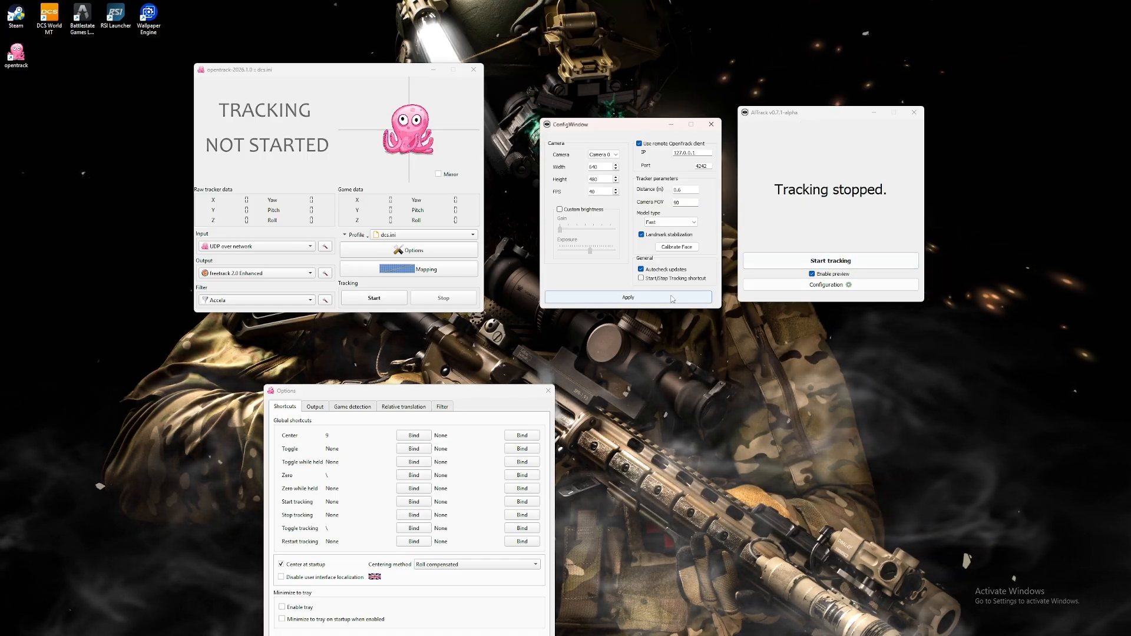
left_click(712, 126)
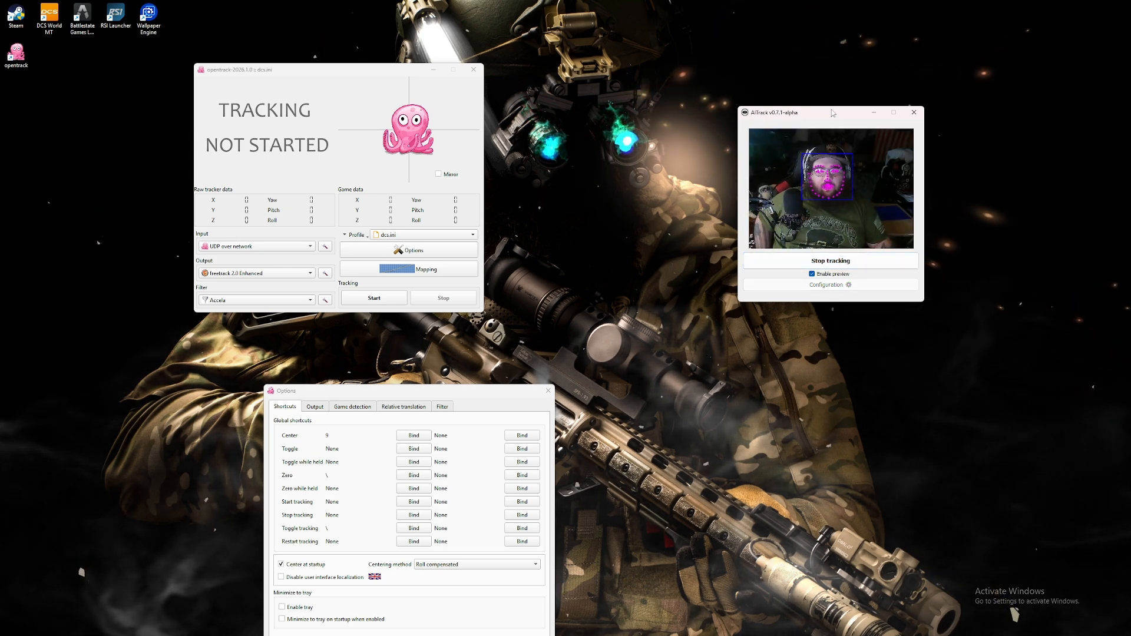
left_click_drag(825, 112, 672, 114)
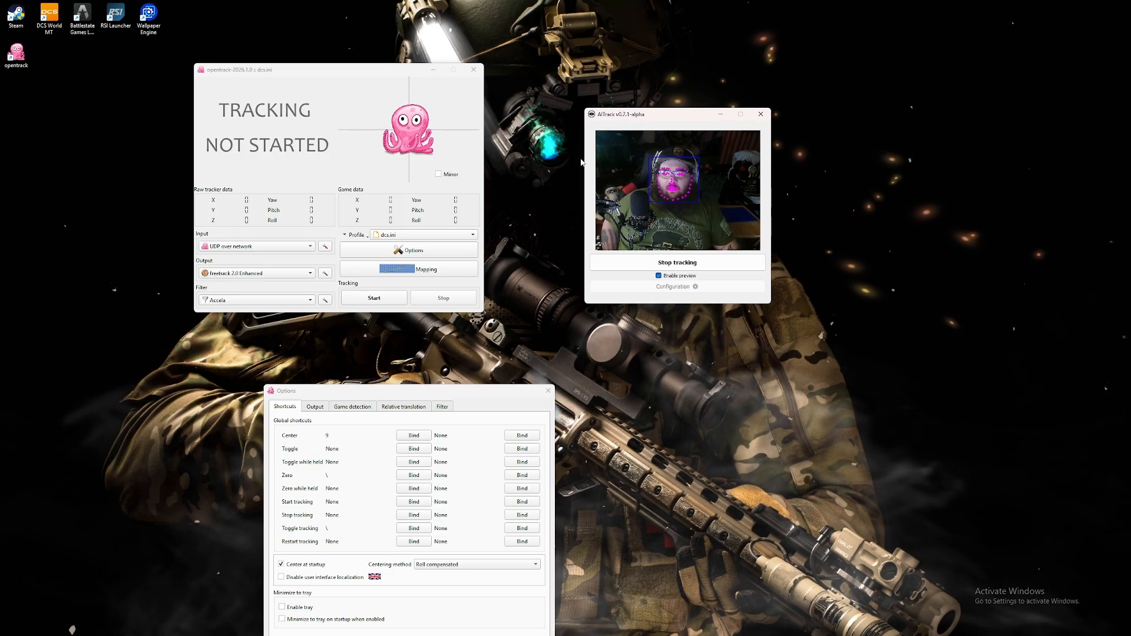
left_click_drag(687, 115, 753, 102)
left_click_drag(379, 72, 515, 75)
left_click(511, 301)
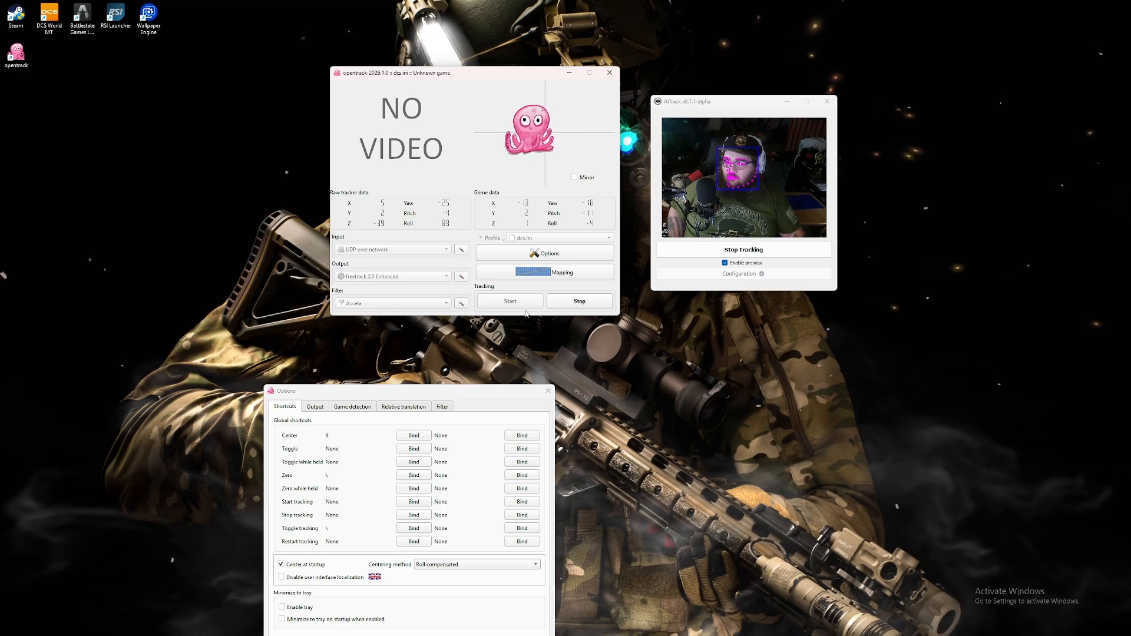
- Open opentrack's mapping curves and arrange the options, mapping, opentrack and AITrack windows so that none overlap
left_click(545, 272)
left_click_drag(492, 166, 750, 323)
left_click_drag(527, 394, 314, 83)
left_click(520, 77)
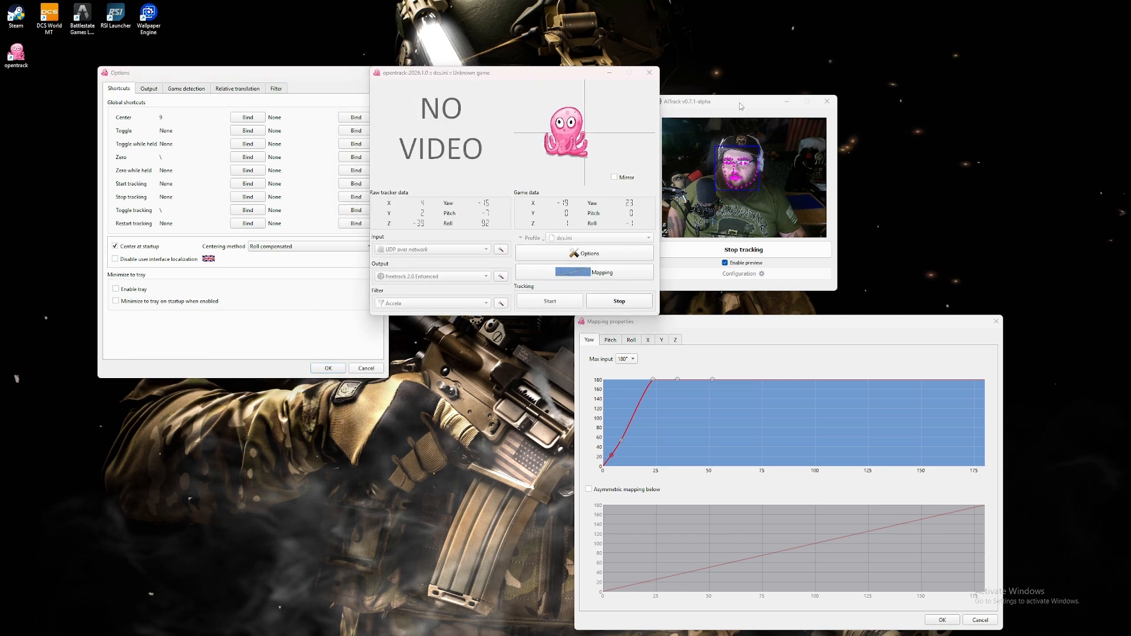
left_click_drag(737, 101, 907, 79)
left_click_drag(530, 73, 668, 50)
left_click_drag(309, 80, 424, 79)
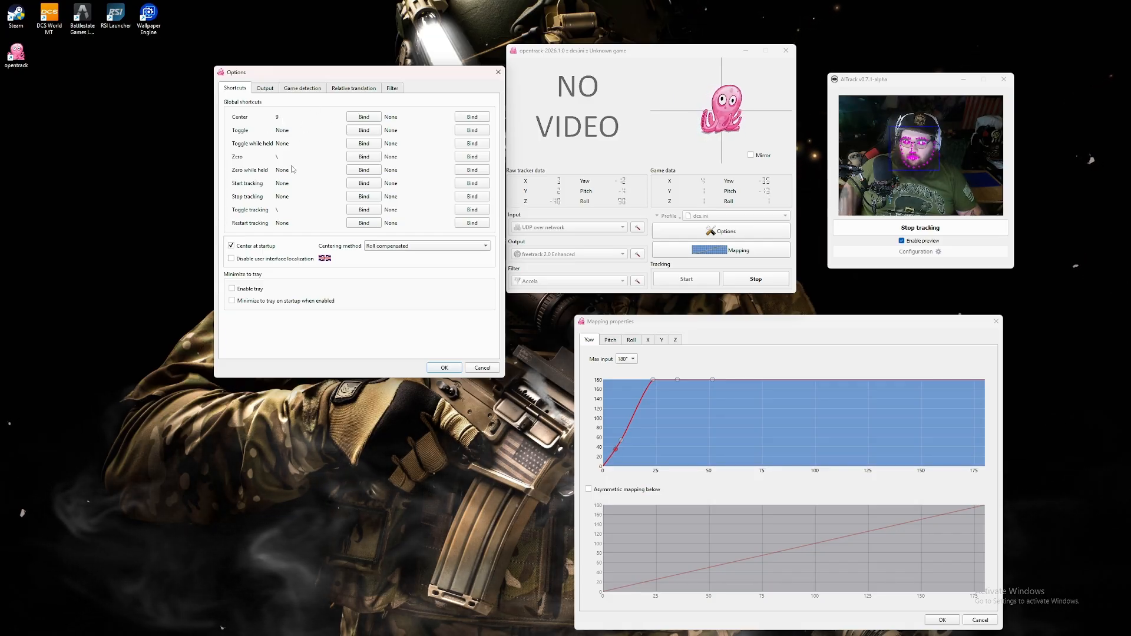
- Remove the key binding of the Zero shortcut while tracking is stopped, and restart tracking in opentrack
key("backslash")
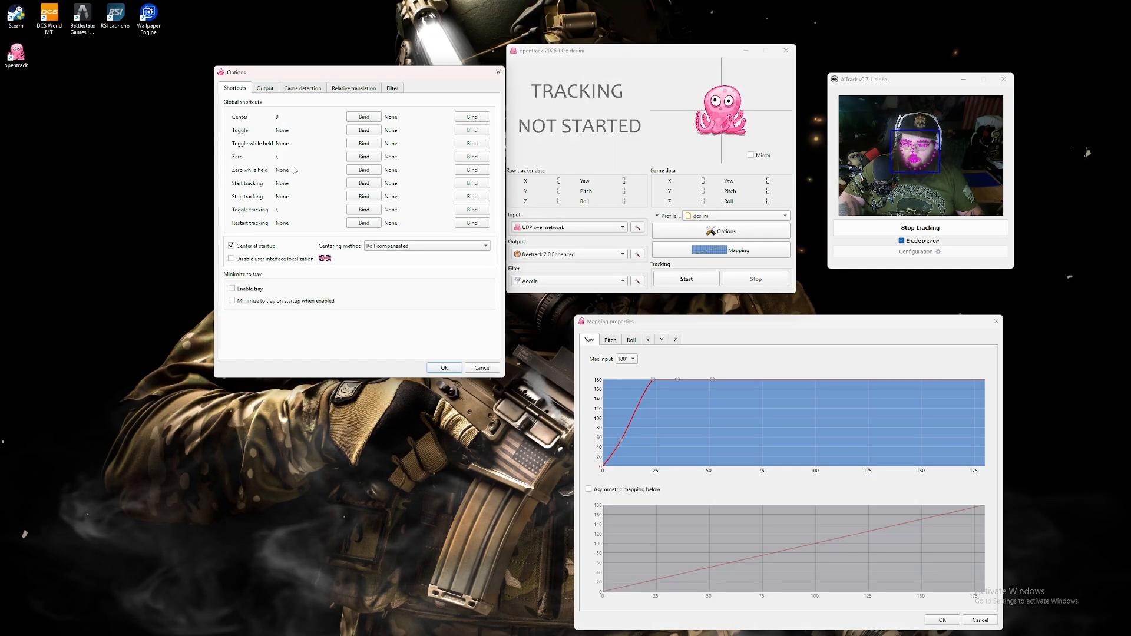
left_click(364, 156)
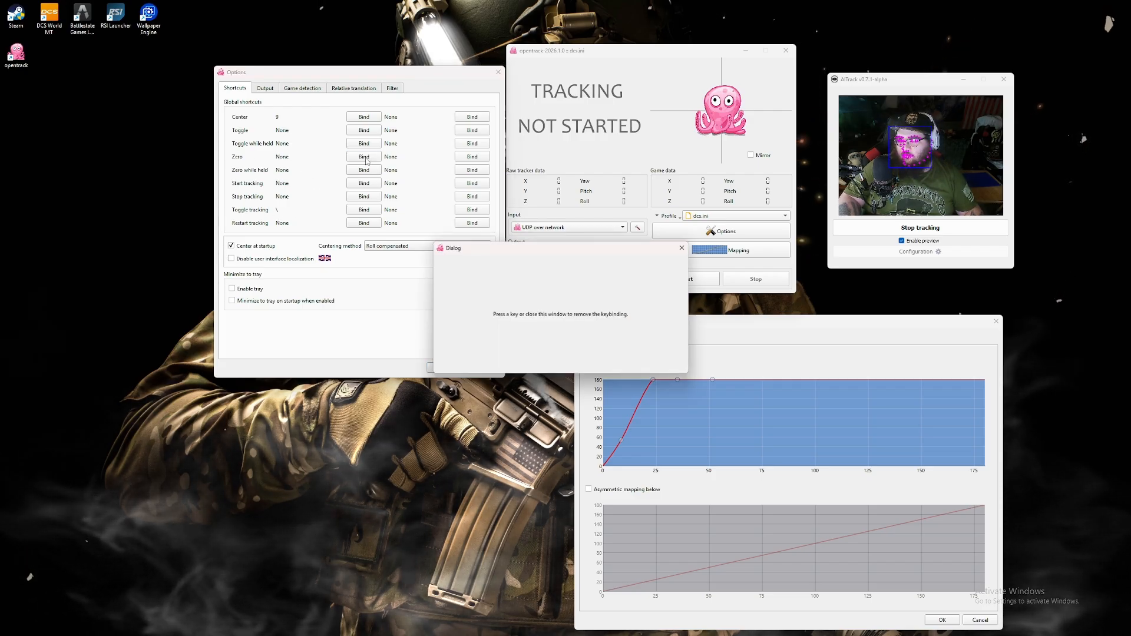
left_click(684, 247)
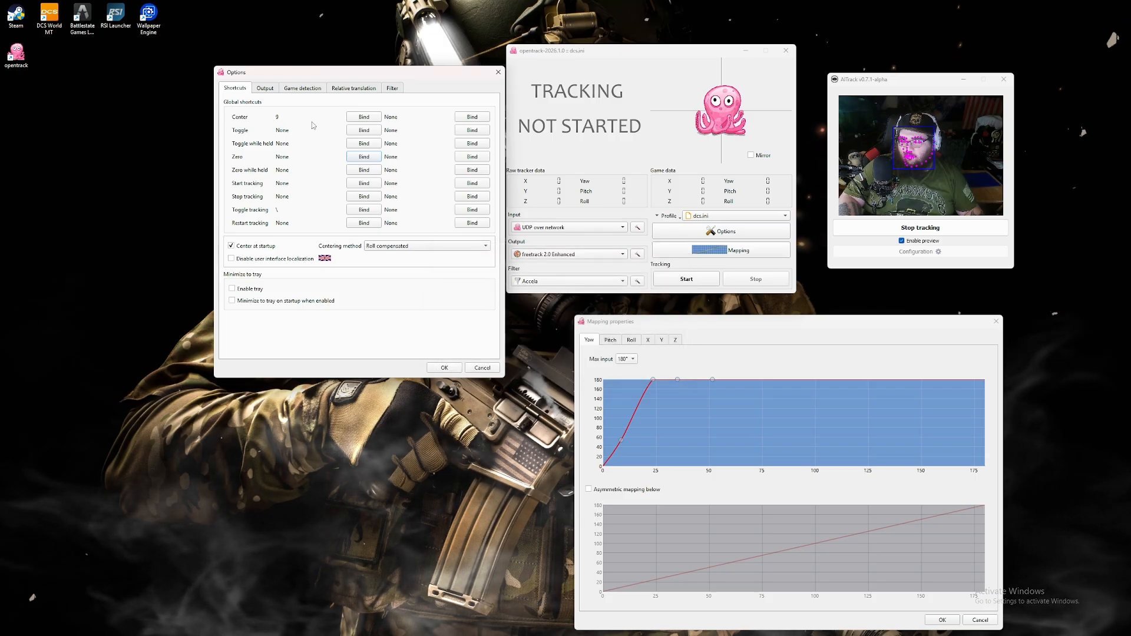
left_click(691, 283)
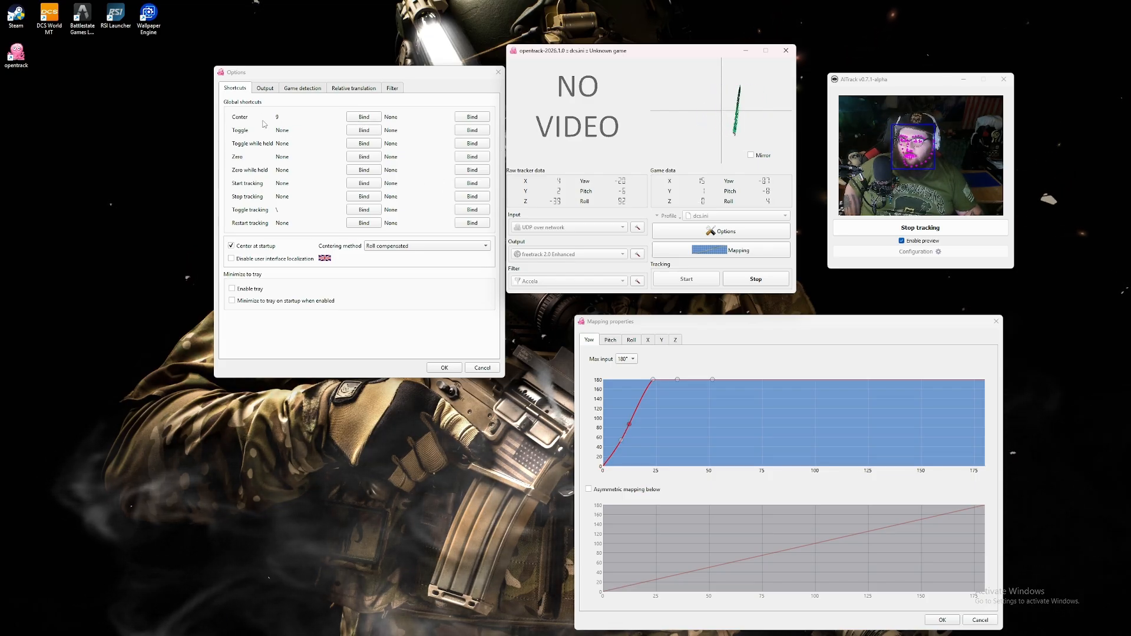
- Review the output, game detection, relative translation, filter and shortcut options, and close the options dialog
left_click(264, 89)
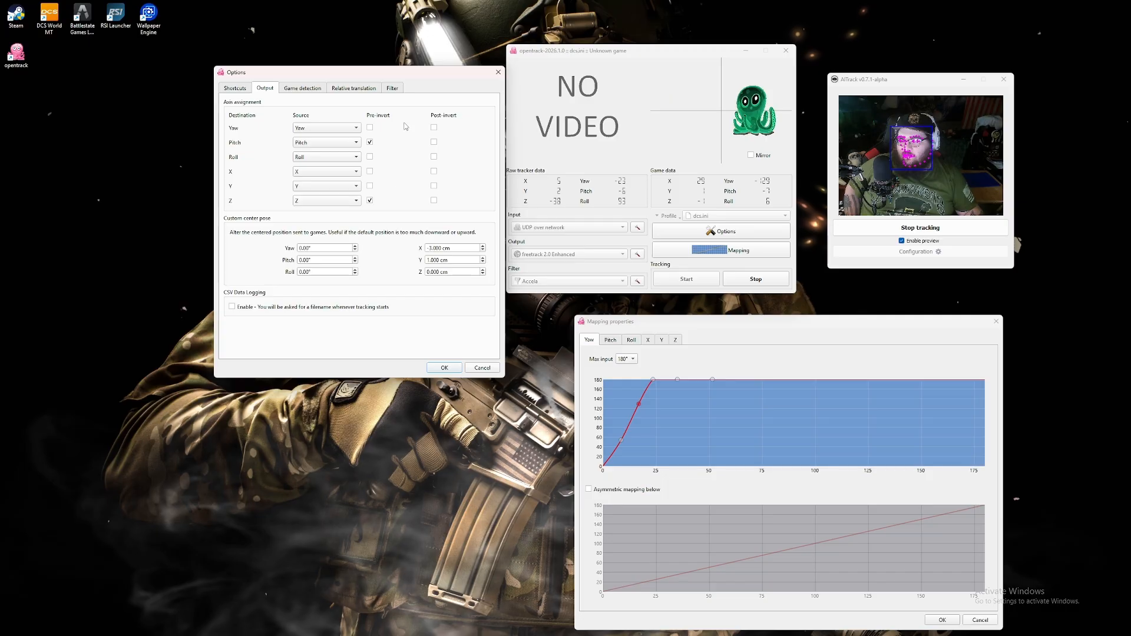
left_click(305, 89)
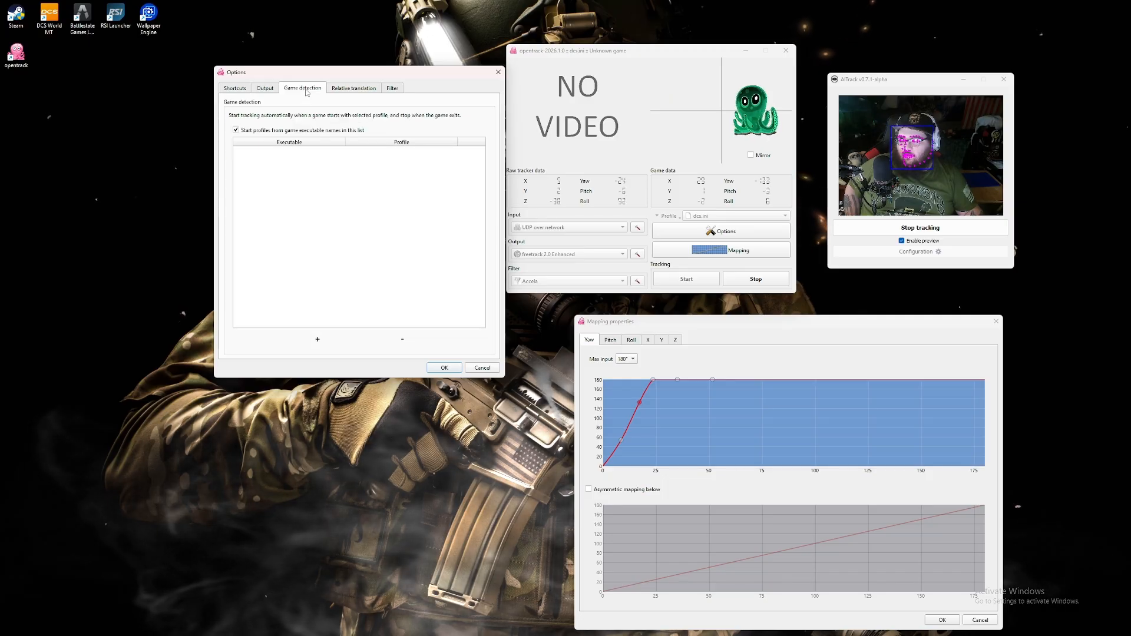
left_click(371, 91)
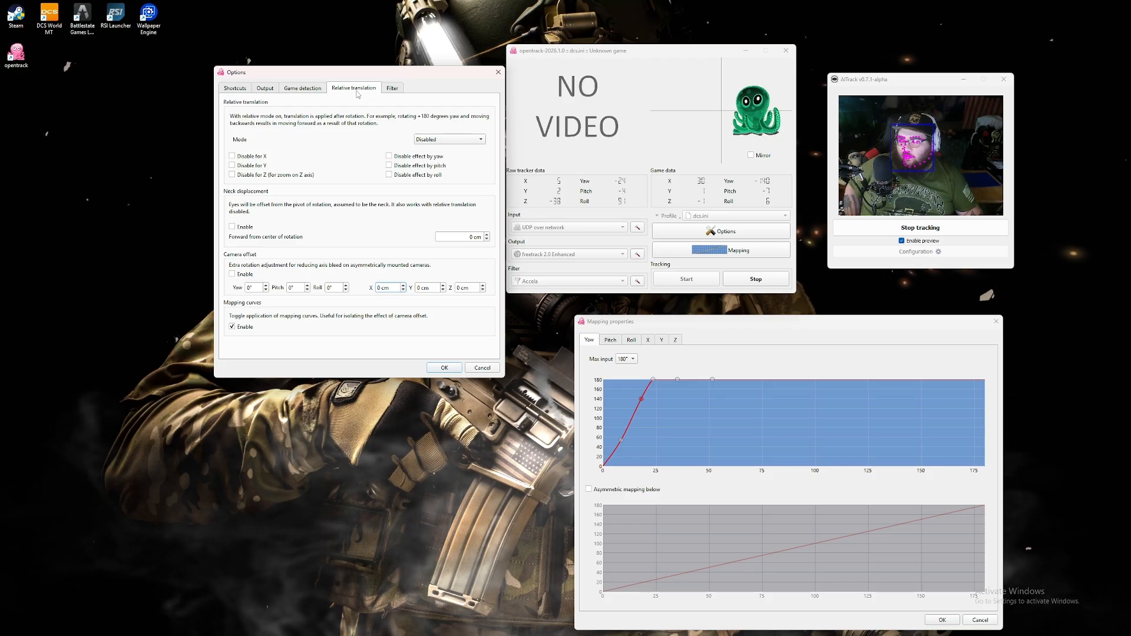
left_click(392, 88)
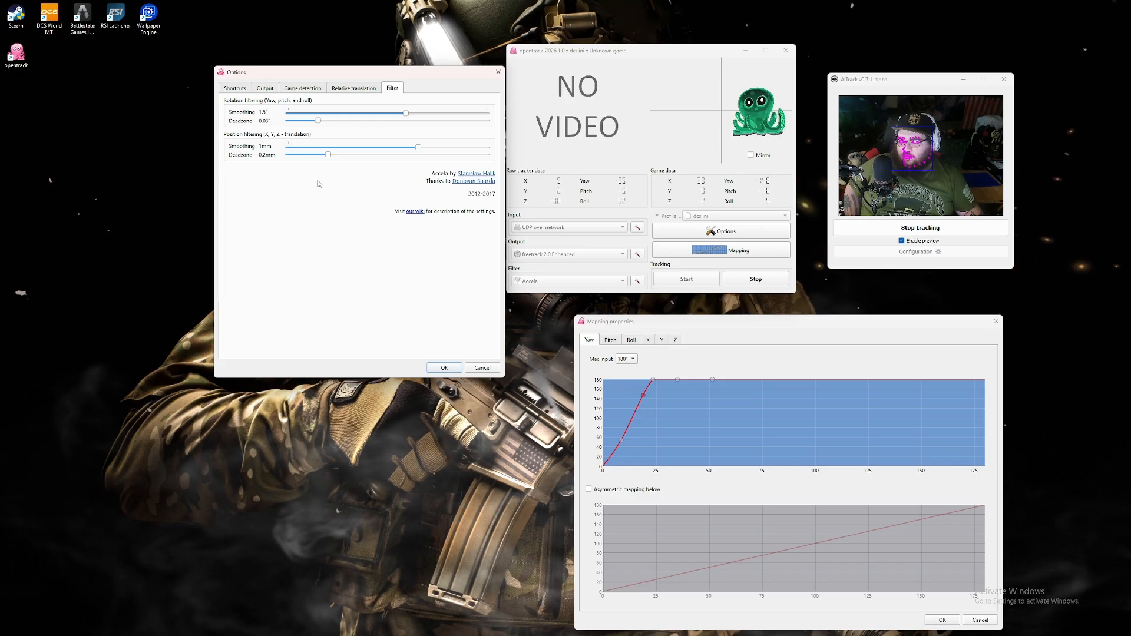
left_click(240, 90)
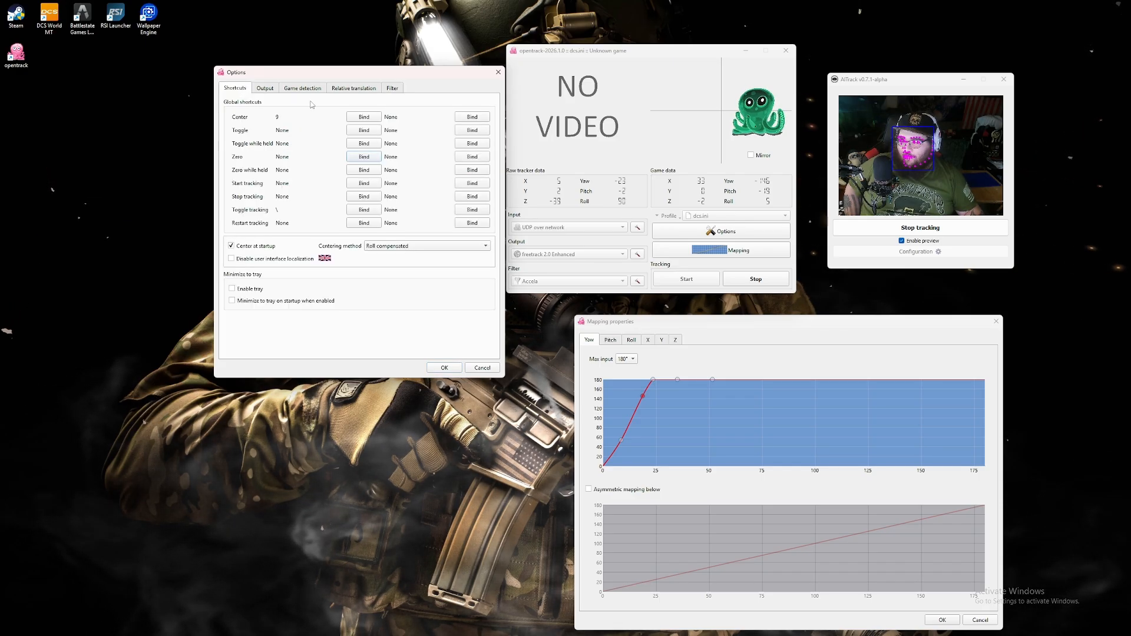
left_click(265, 88)
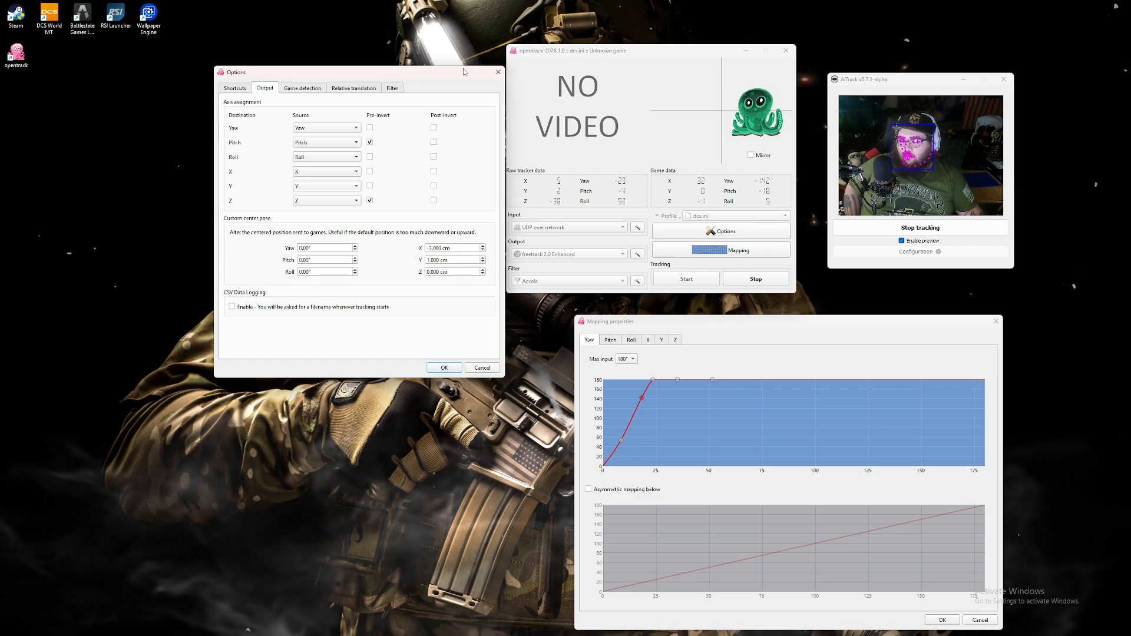
left_click(498, 72)
- Bring the mapping properties beside the opentrack and AITrack windows and check the yaw curve against head movement
left_click_drag(654, 50, 348, 41)
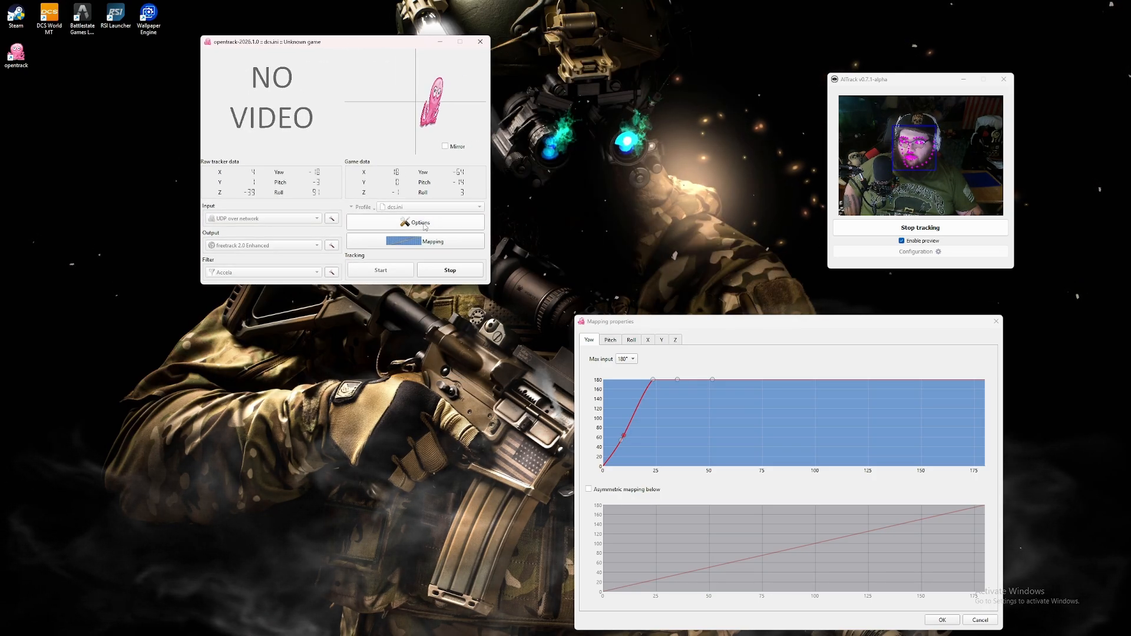
left_click_drag(764, 322, 634, 93)
mouse_move(613, 151)
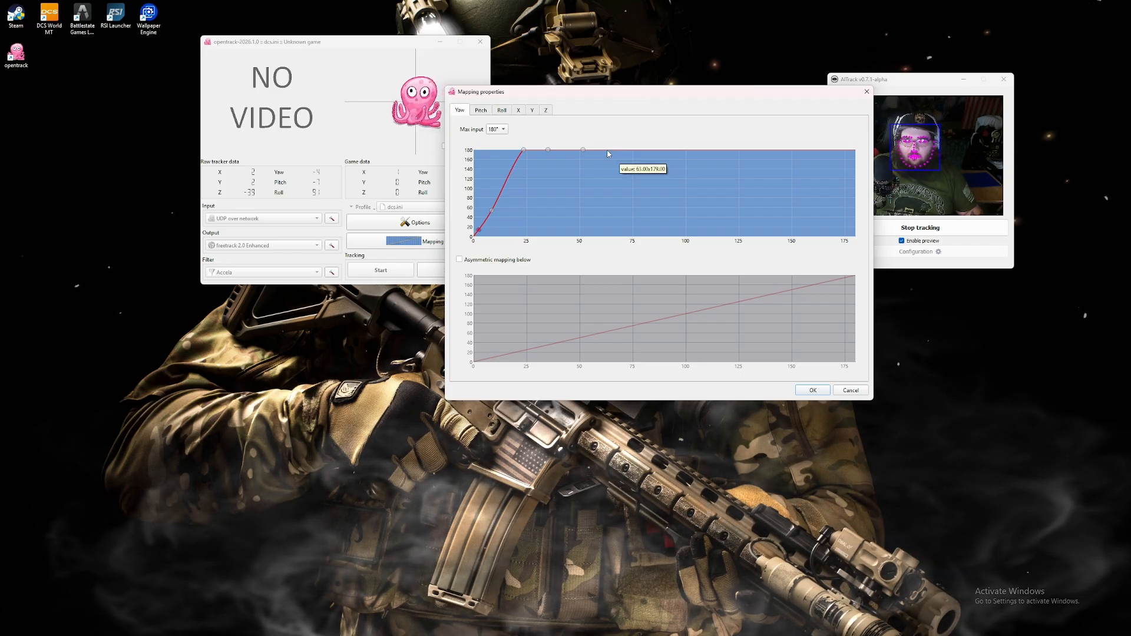
left_click_drag(911, 84, 711, 58)
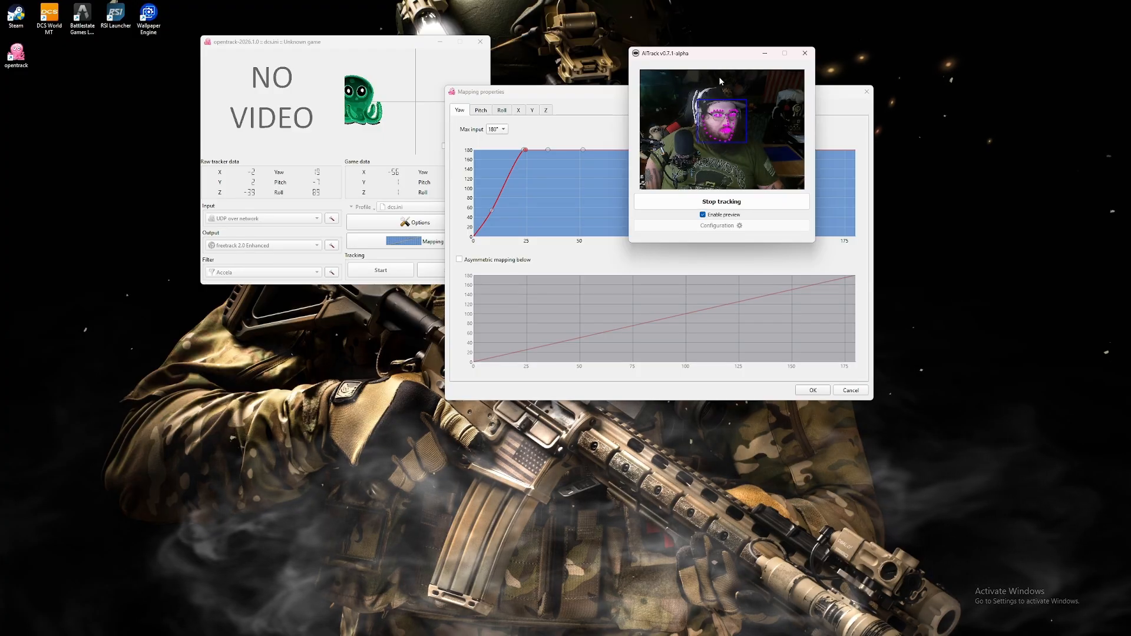
left_click_drag(719, 59, 854, 75)
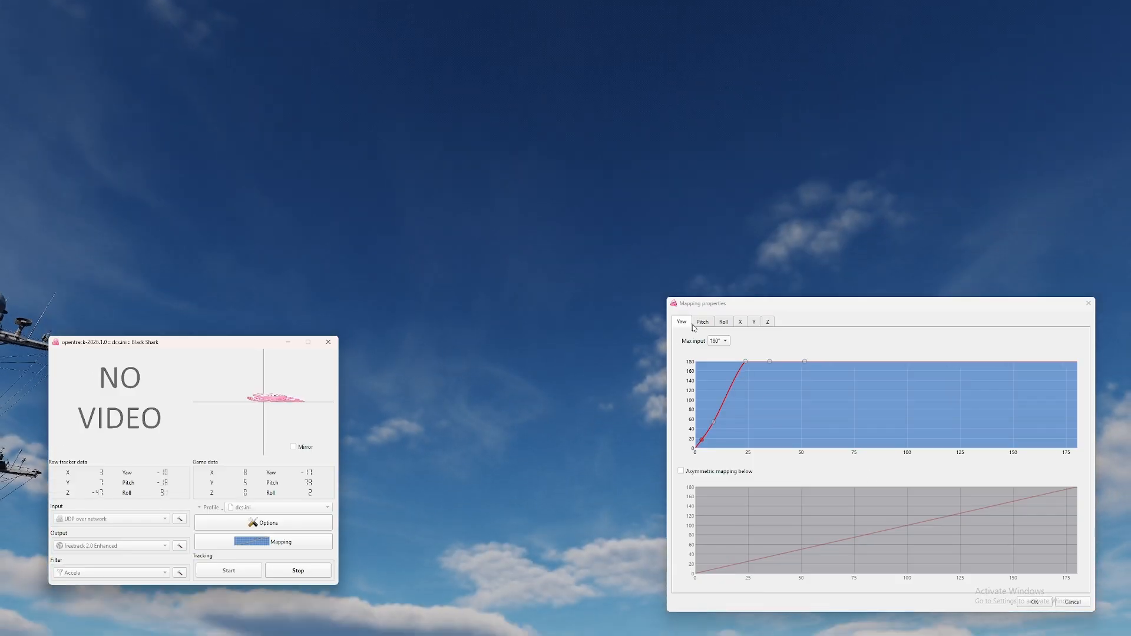
- Examine the pitch, roll, X, Z and yaw mapping curves while testing head movement in the DCS World cockpit
left_click(703, 322)
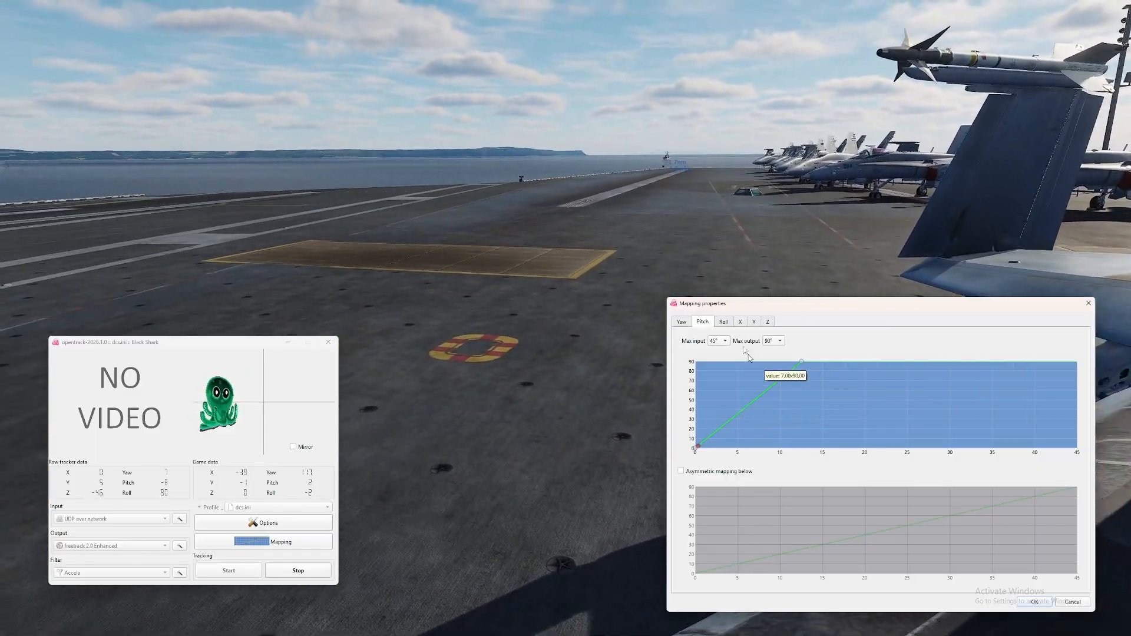
left_click(724, 324)
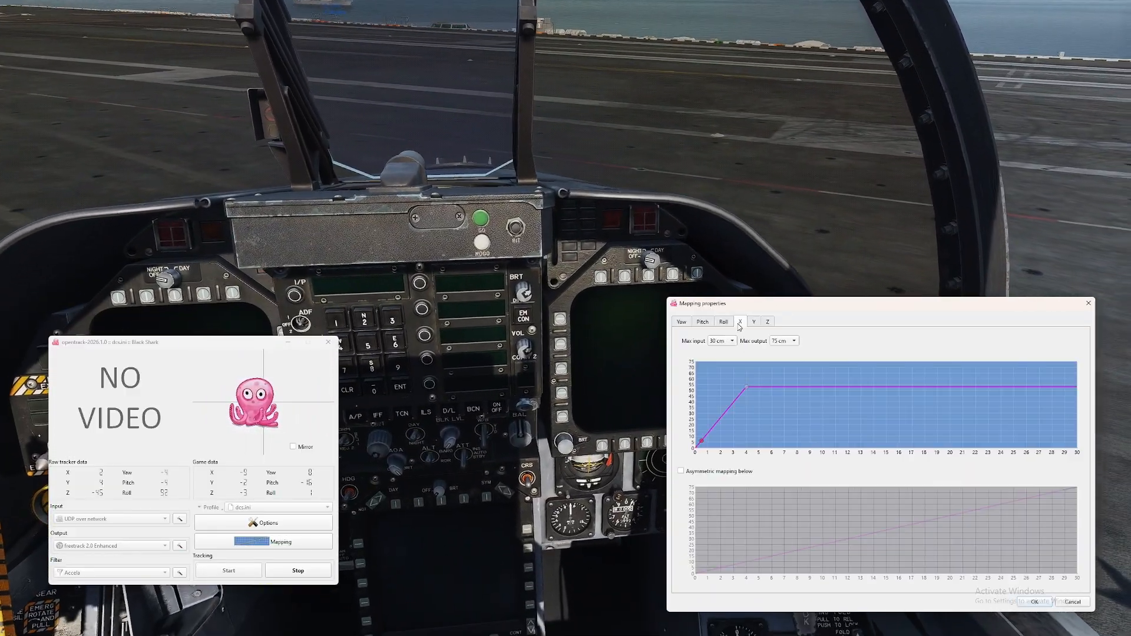
left_click(740, 322)
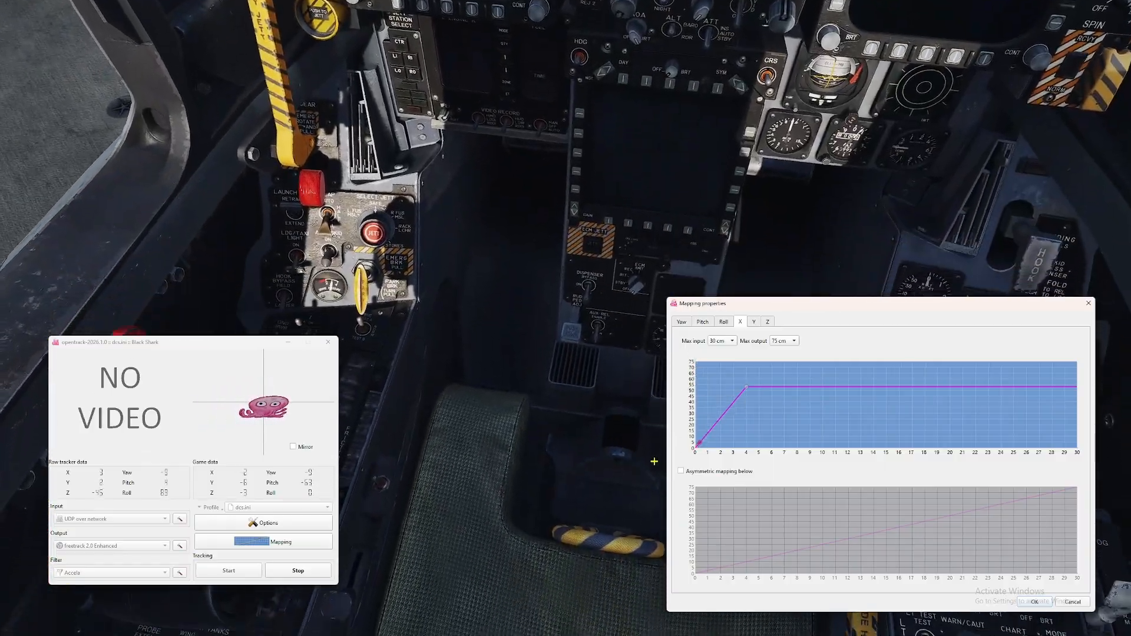
left_click(723, 322)
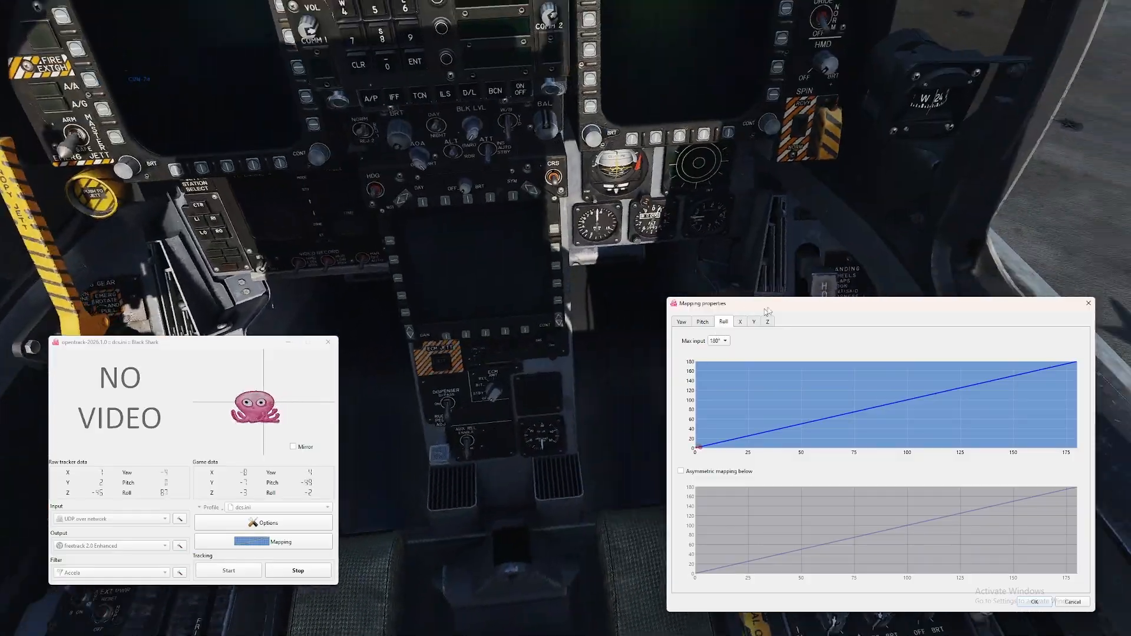
left_click_drag(743, 303, 688, 241)
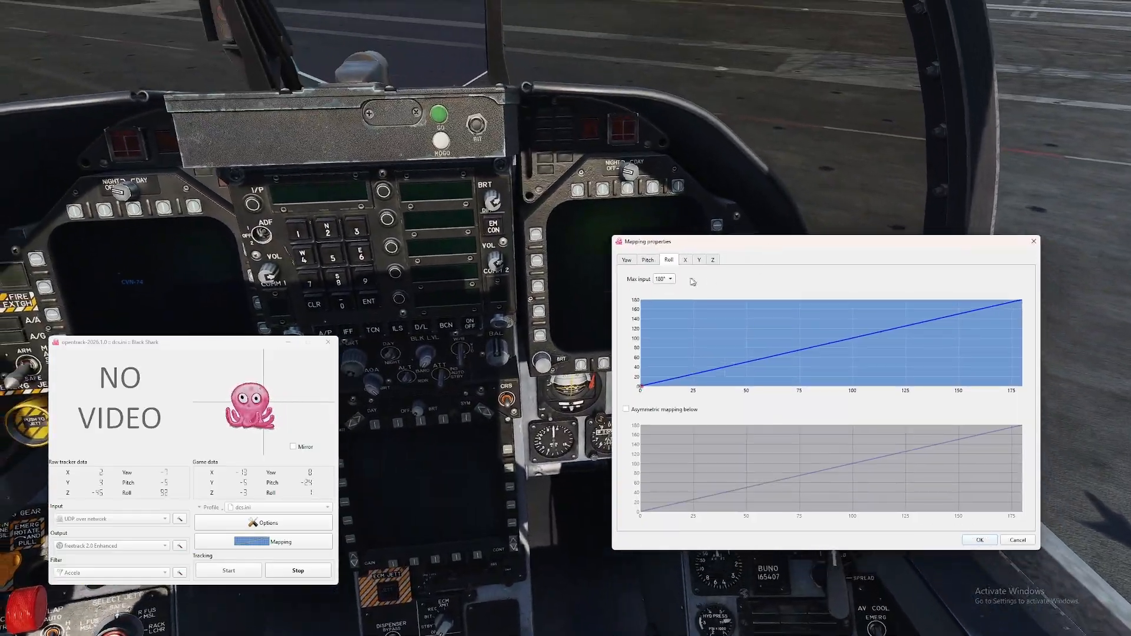
left_click(687, 261)
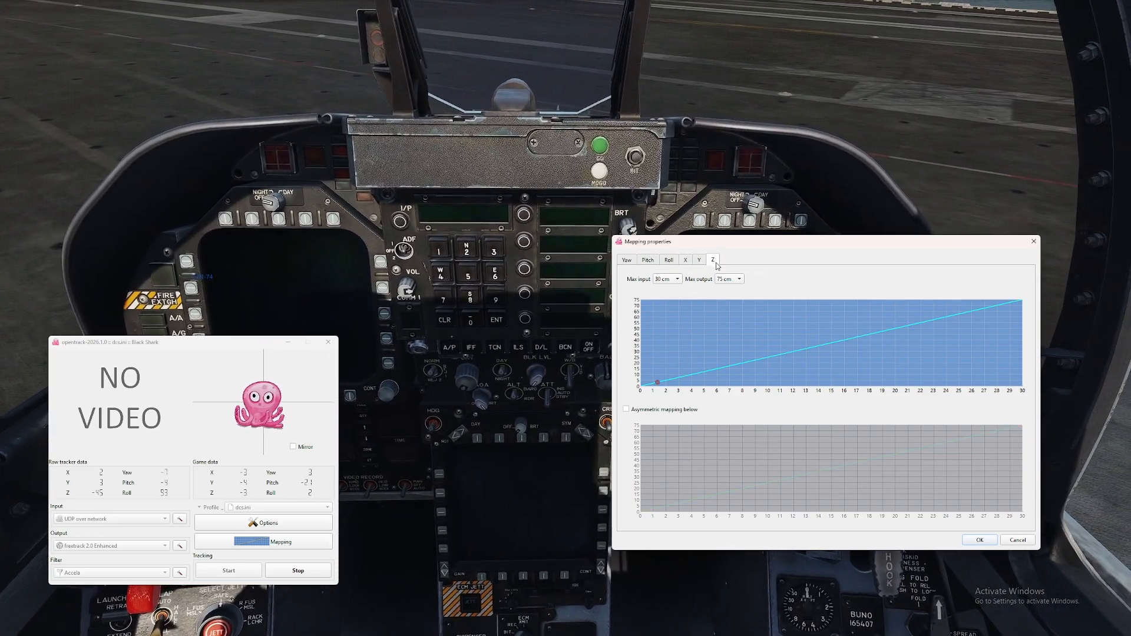
left_click(690, 260)
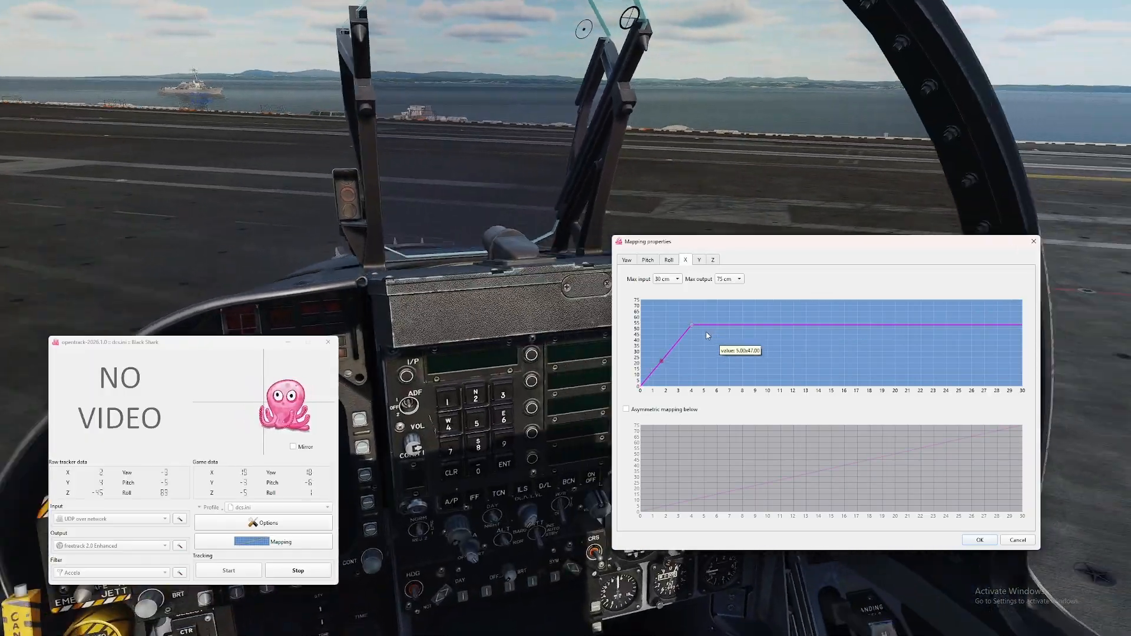
left_click(666, 355)
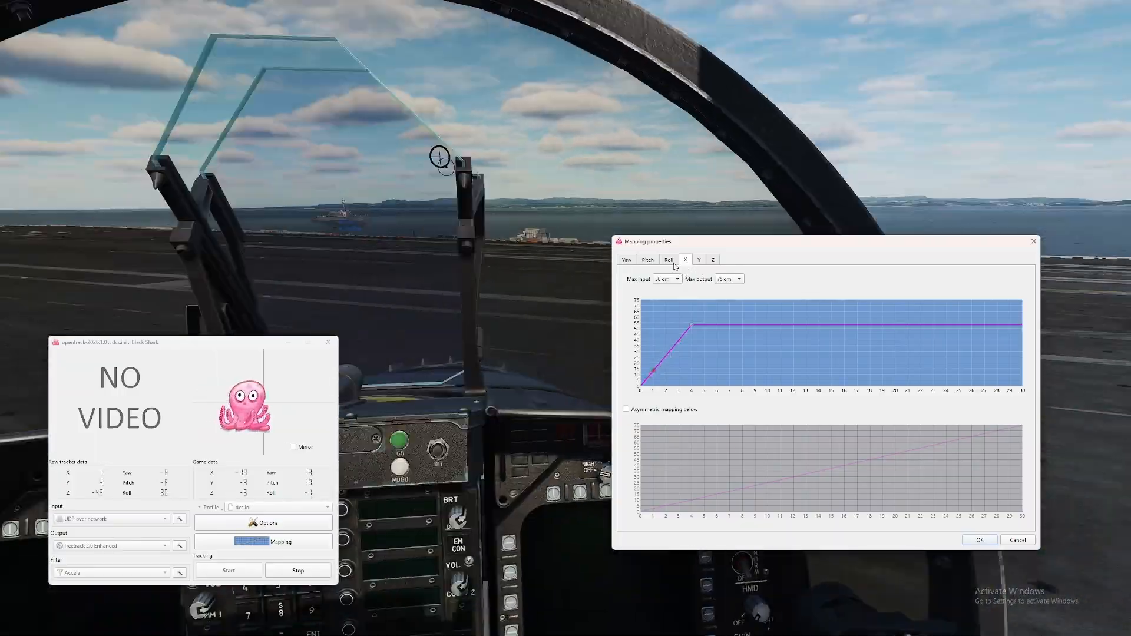
left_click(675, 262)
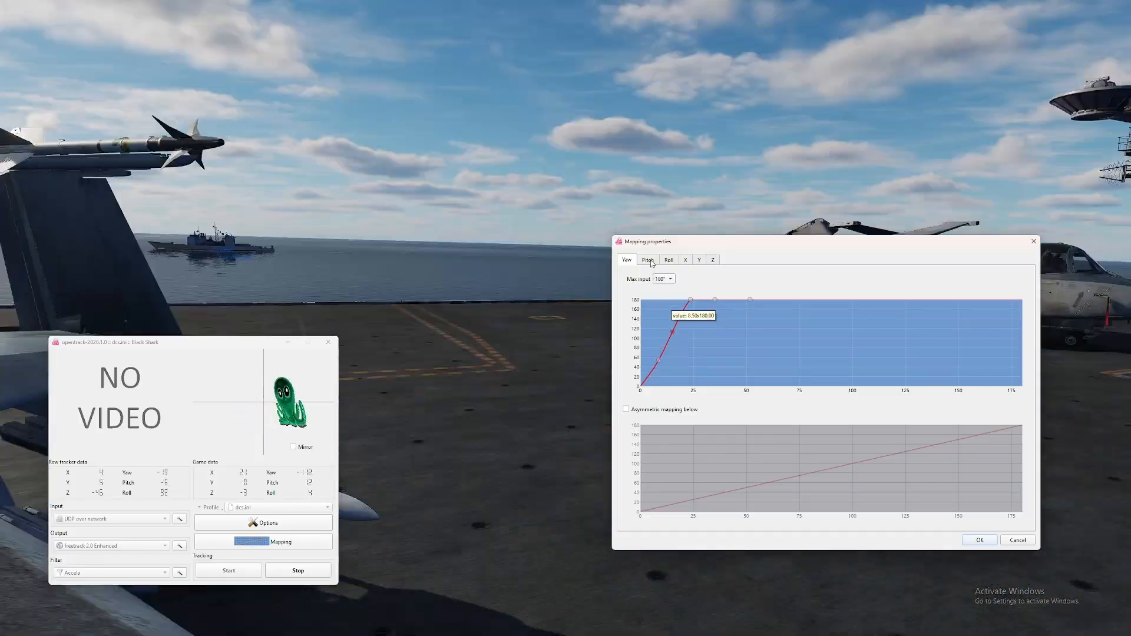
left_click(648, 260)
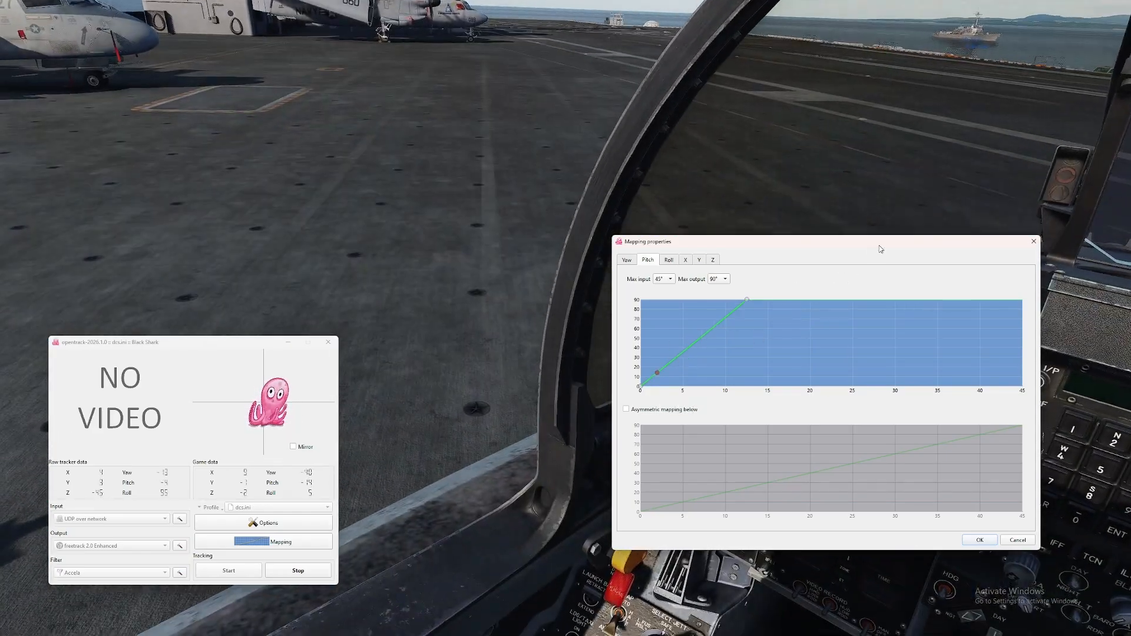
- Move the mapping and opentrack windows out of the cockpit view and return to the DCS World game
left_click_drag(881, 250, 0, 196)
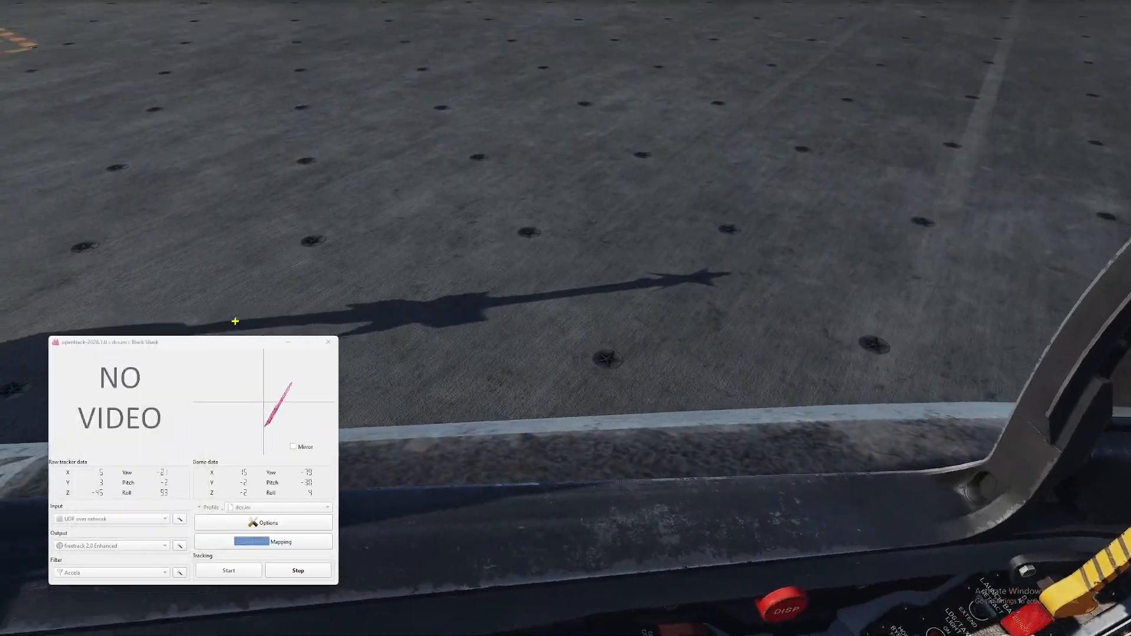
left_click_drag(225, 347, 228, 237)
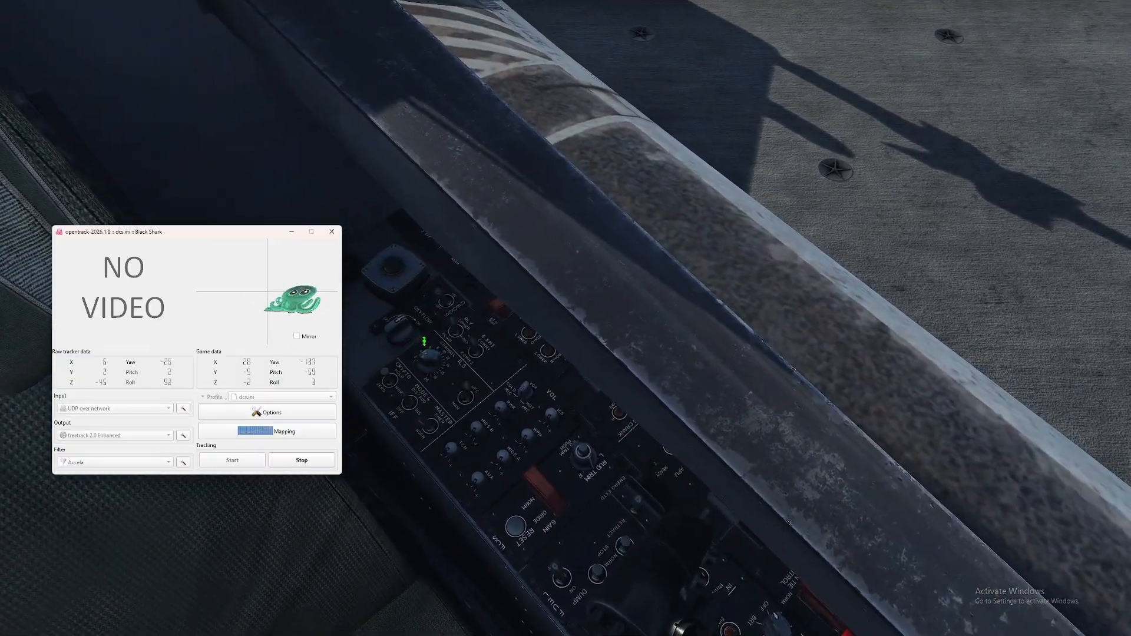
left_click_drag(210, 233, 109, 236)
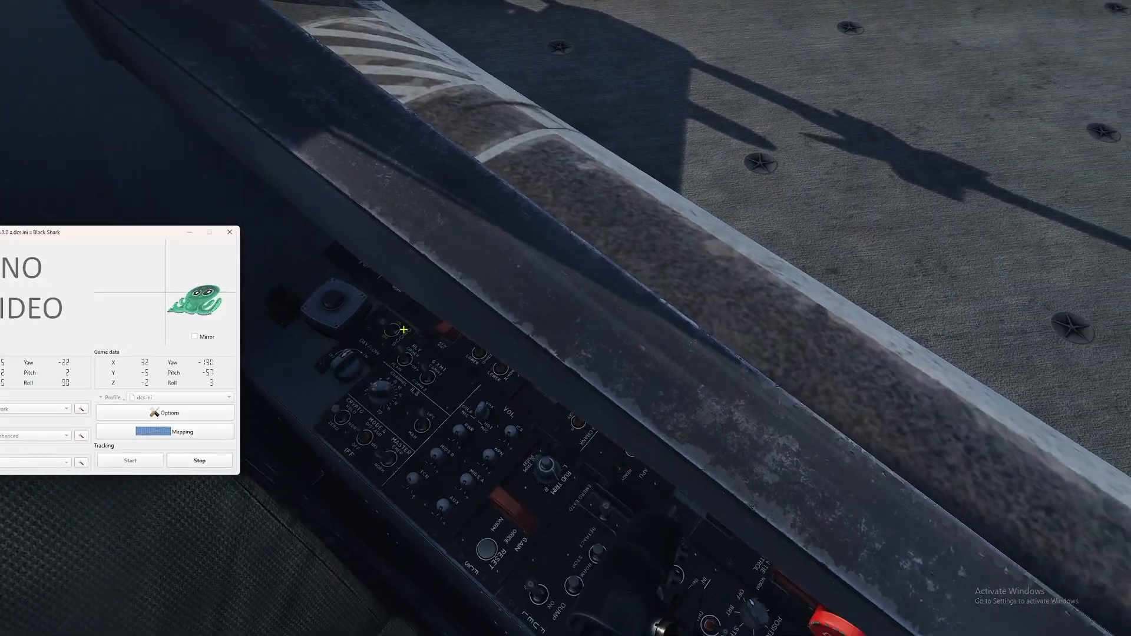
left_click(386, 328)
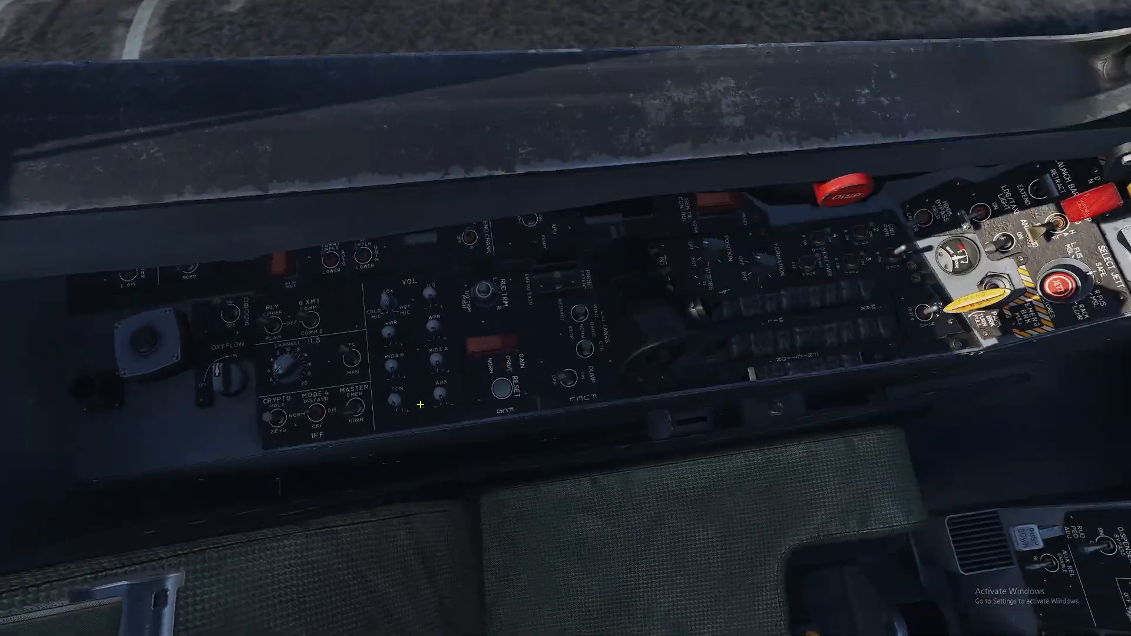